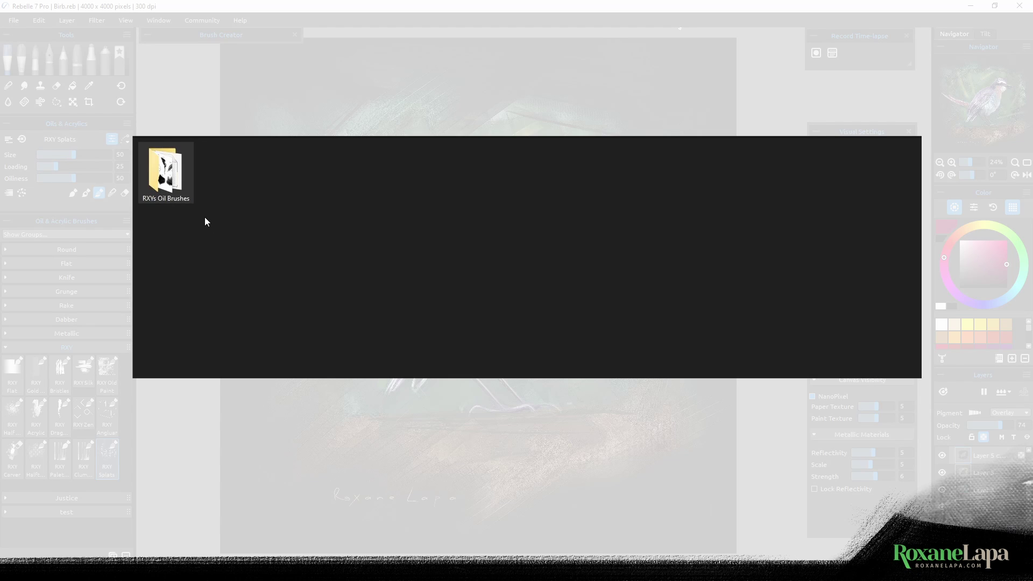
Open the RXYs Oil Brushes folder, examine its installation text and preview files, and open the Oils & Acrylics subfolder
double_click(186, 189)
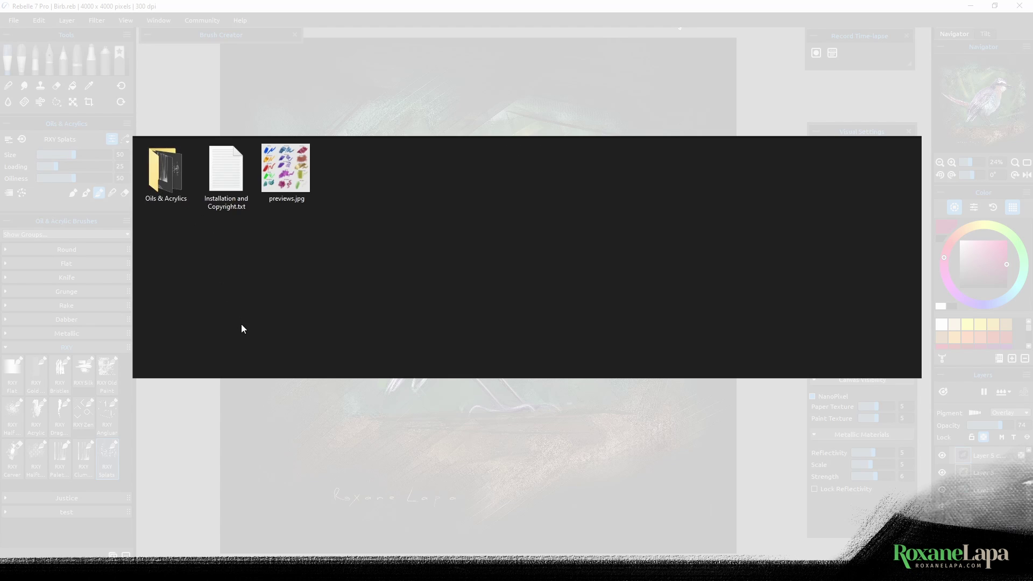
left_click(233, 187)
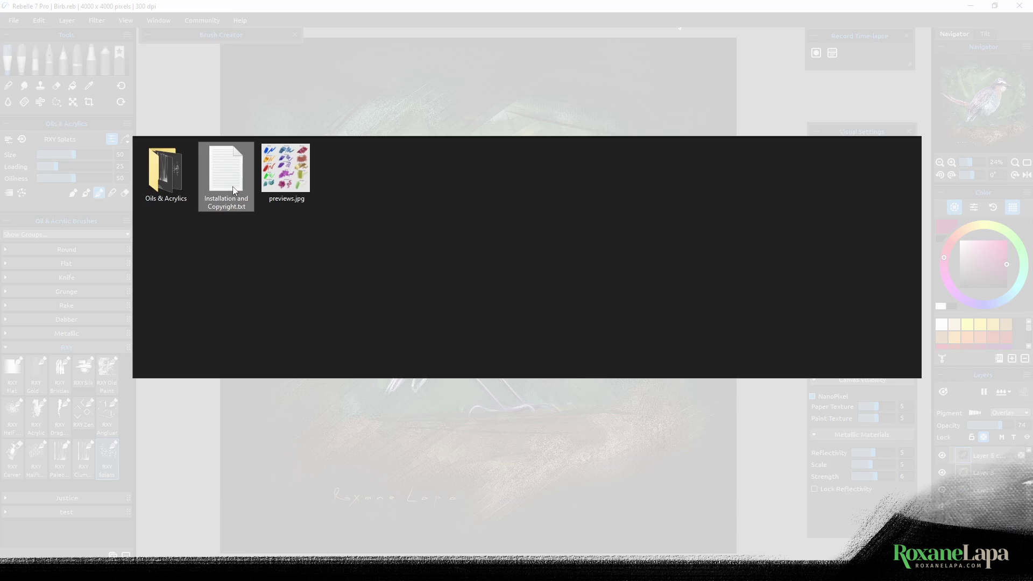
left_click(296, 186)
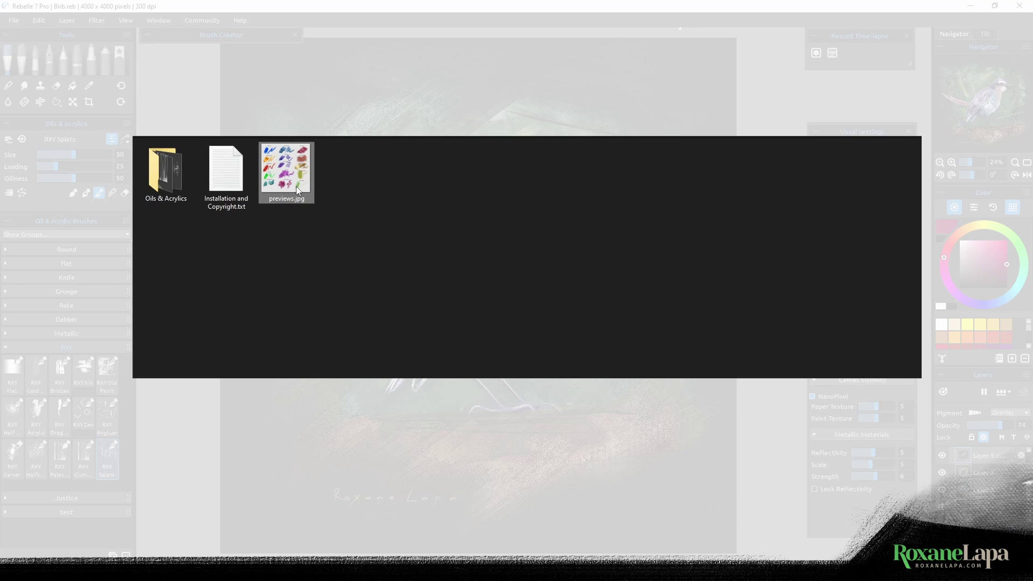
left_click(181, 186)
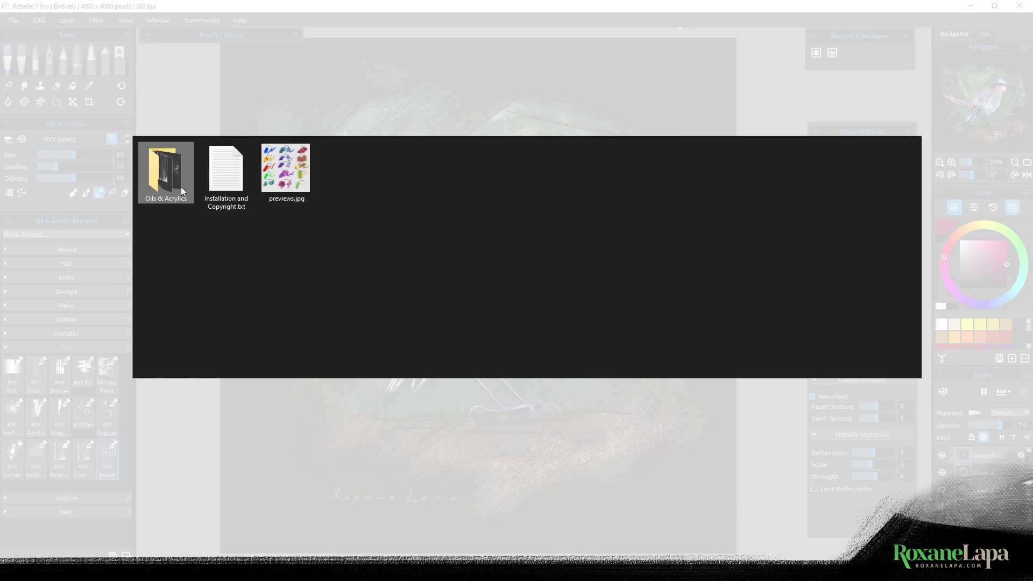
double_click(168, 186)
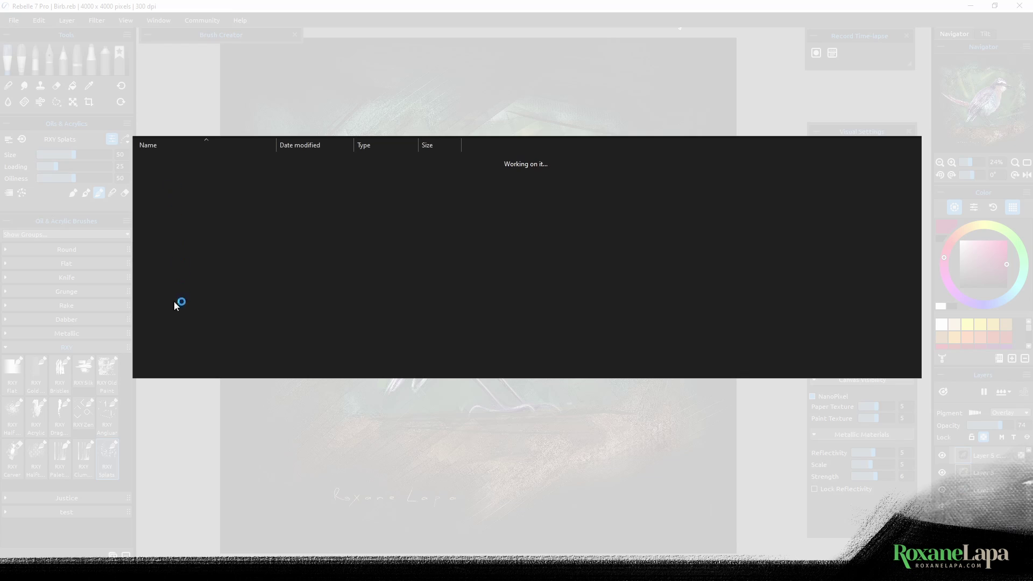
mouse_move(205, 320)
left_mouse_down()
mouse_move(672, 188)
mouse_move(899, 189)
left_mouse_up()
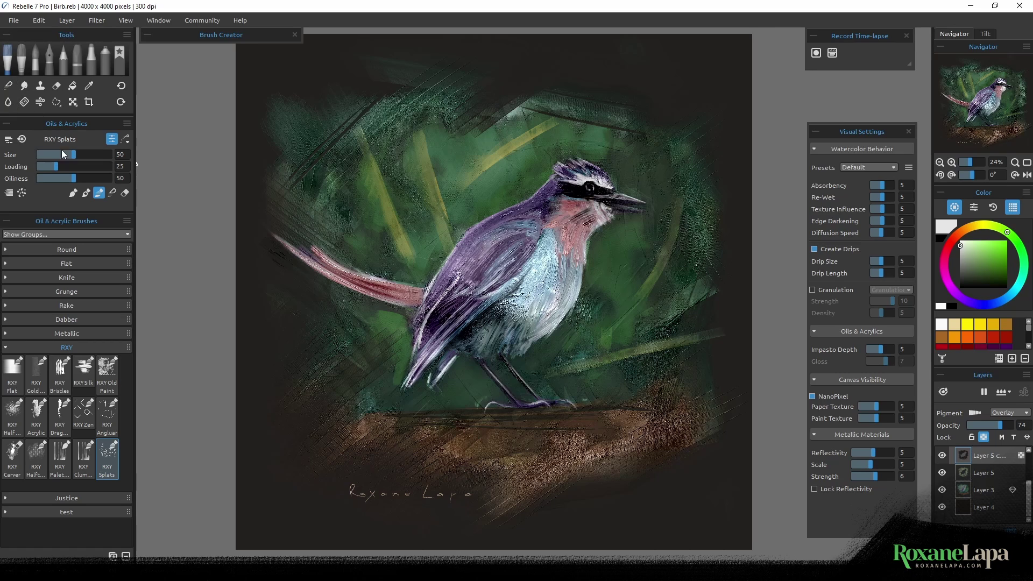
Add a new group to the oil and acrylic brushes below RXY and open its name for editing
left_click(127, 222)
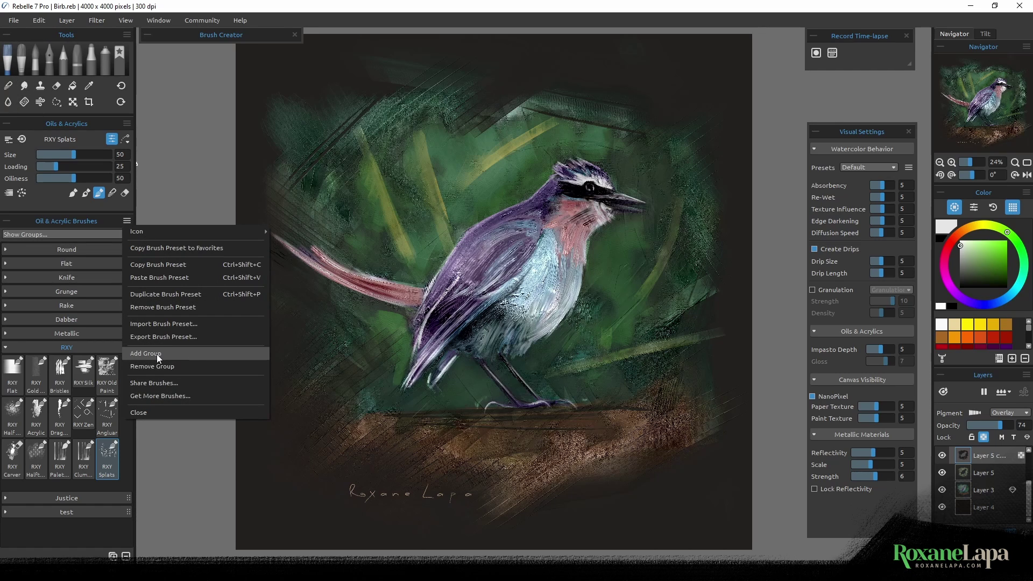
left_click(157, 354)
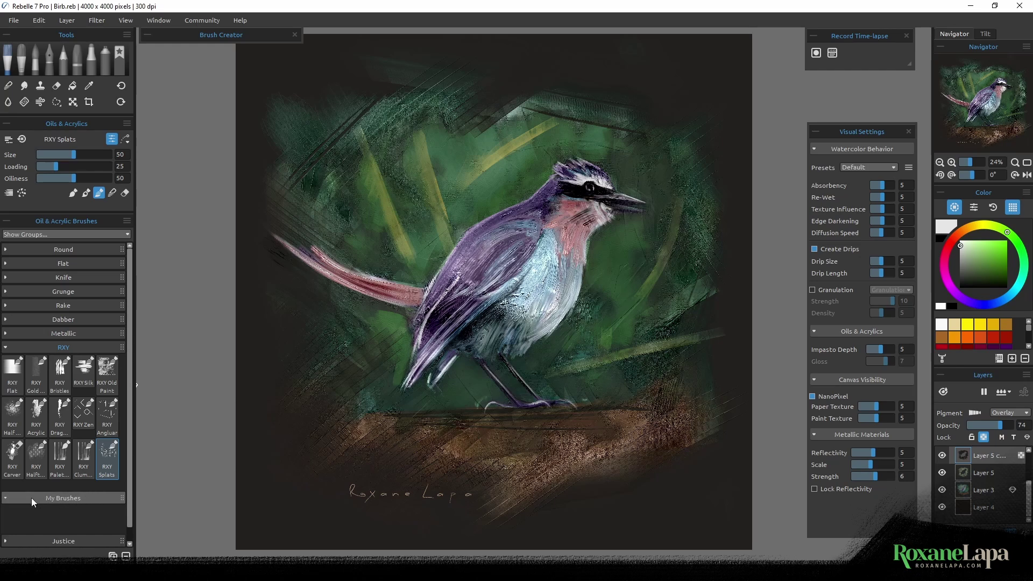
double_click(68, 498)
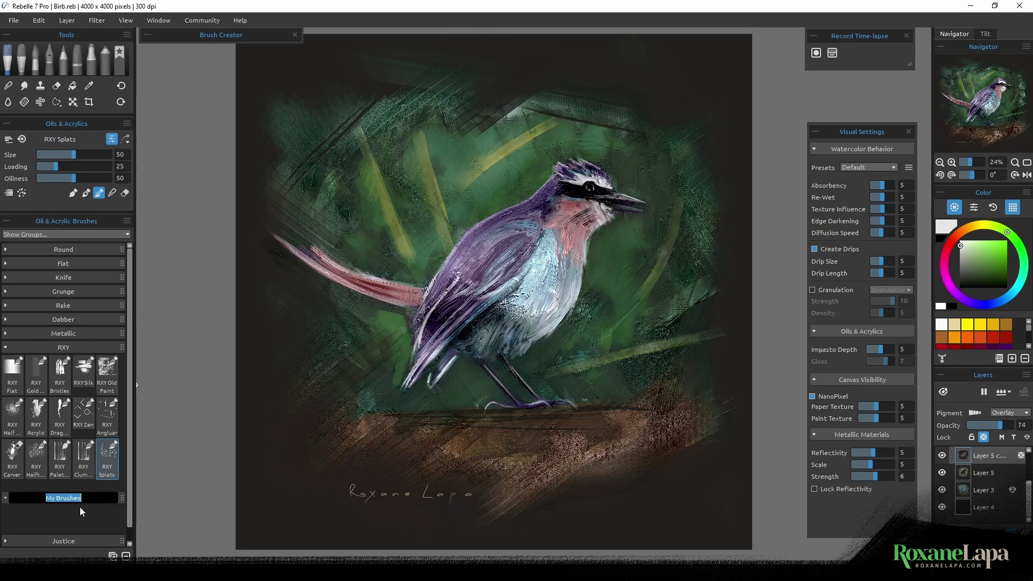
Remove the My Brushes group from the oil and acrylic brushes
left_click(124, 498)
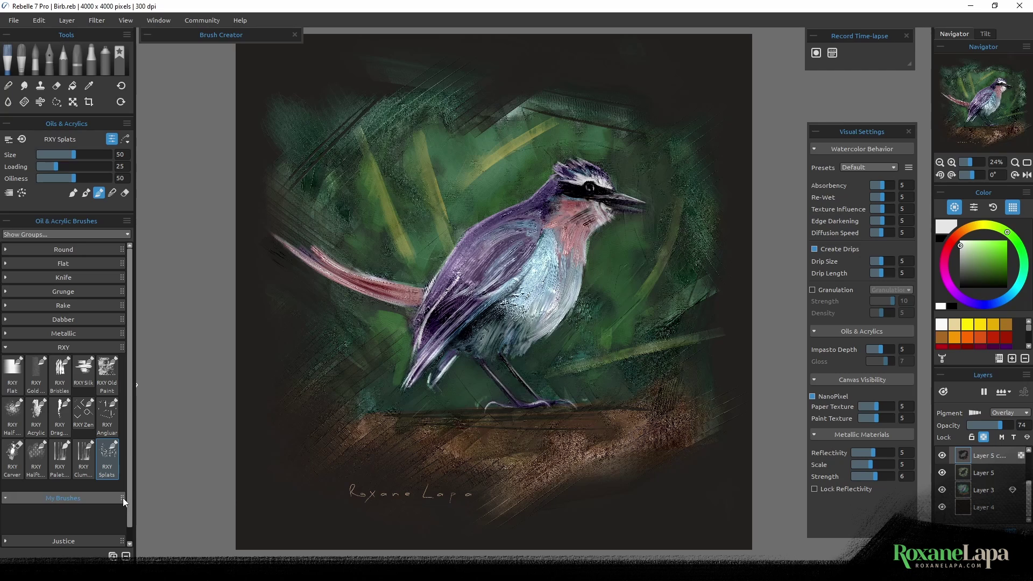
right_click(122, 498)
left_click(151, 494)
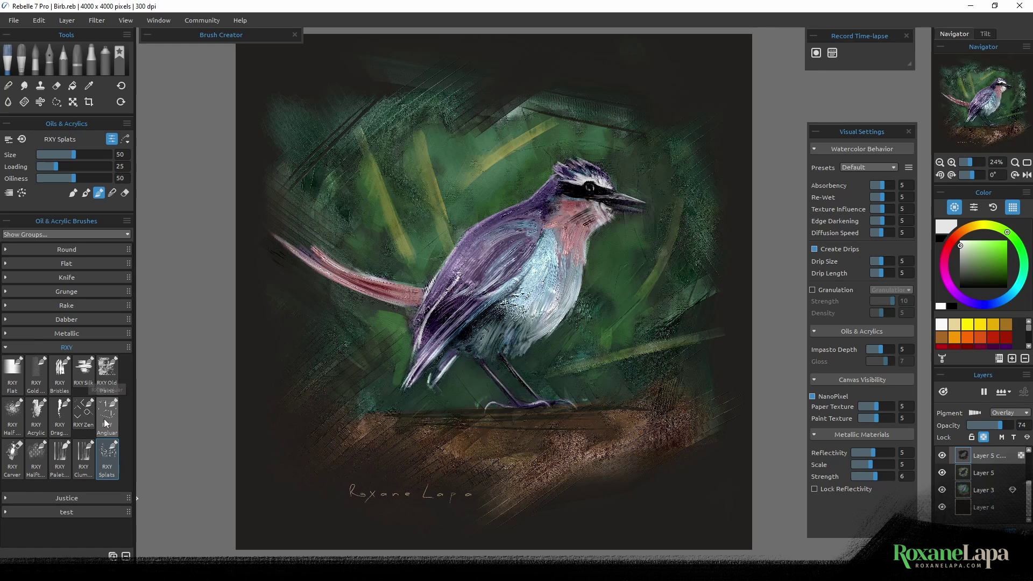
Start a brush preset import for the RXY group and go to the Oils & Acrylics folder inside RXYs Oil Brushes
left_click(93, 347)
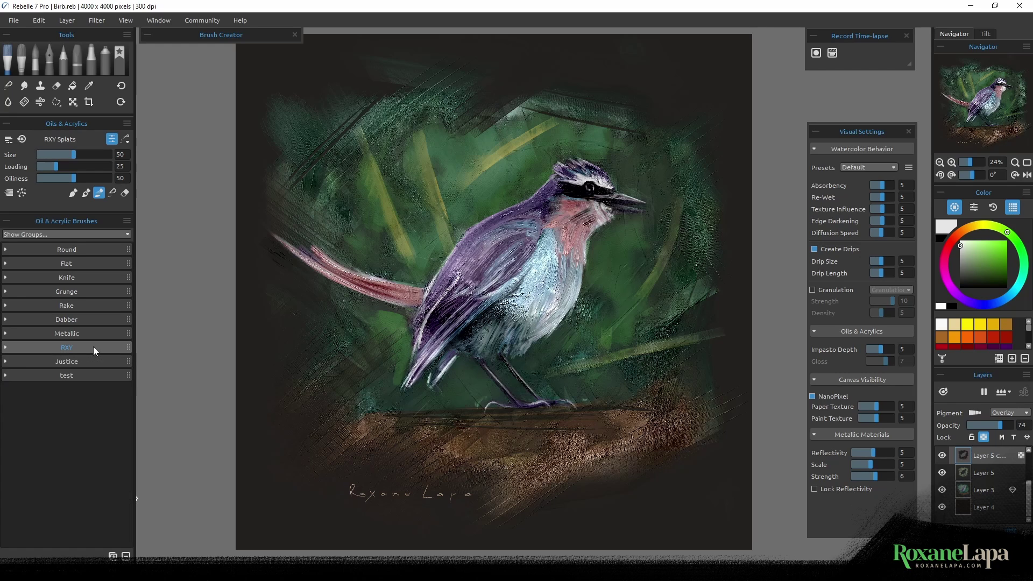
left_click(68, 347)
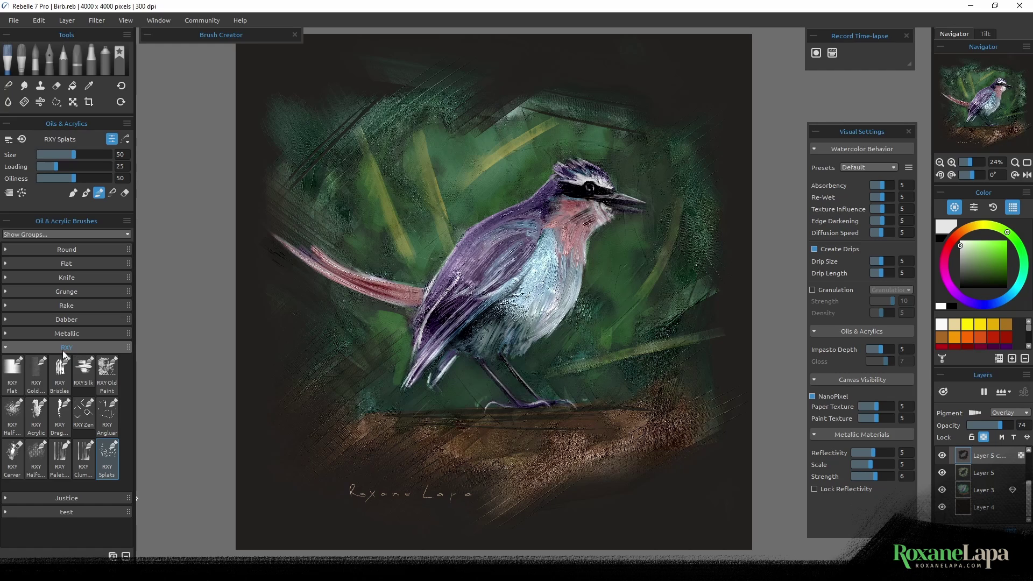
left_click(127, 221)
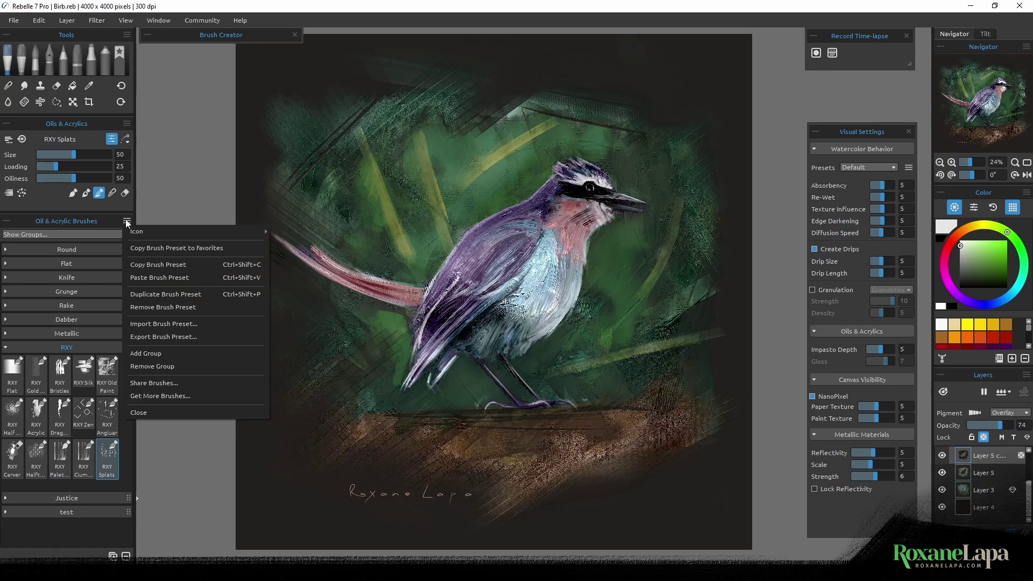
left_click(171, 325)
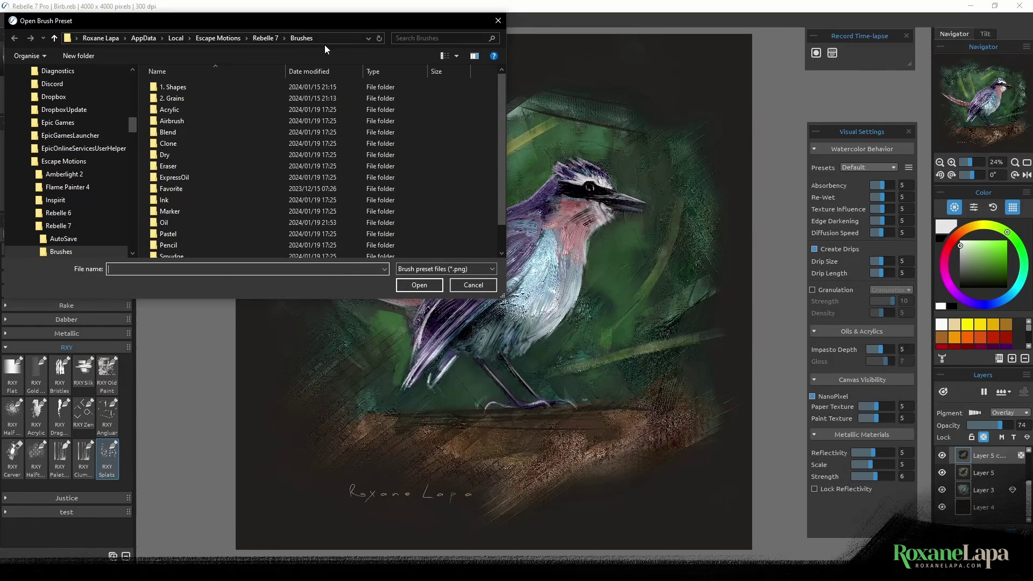
left_click(332, 38)
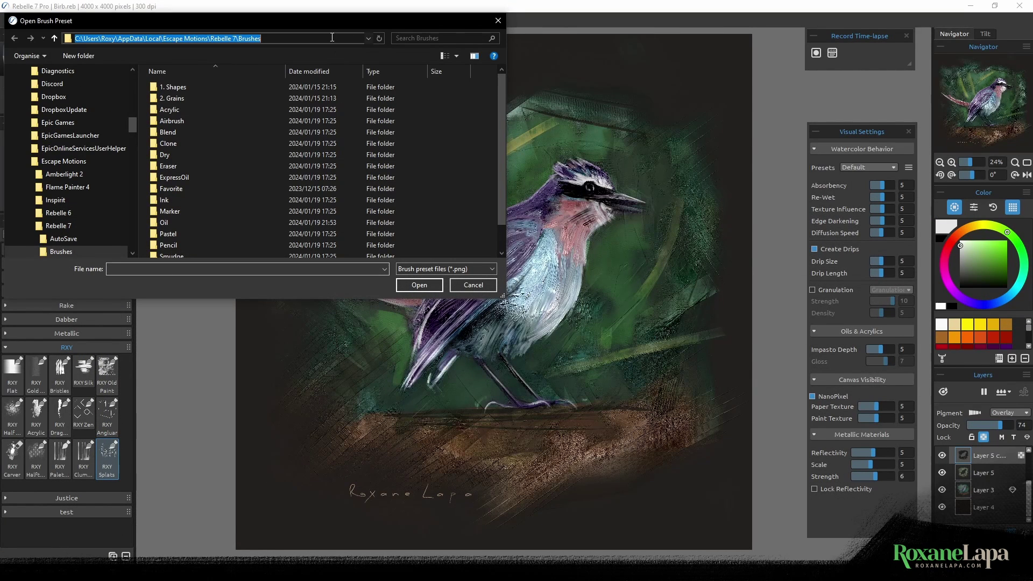
key("ctrl+v")
key("Return")
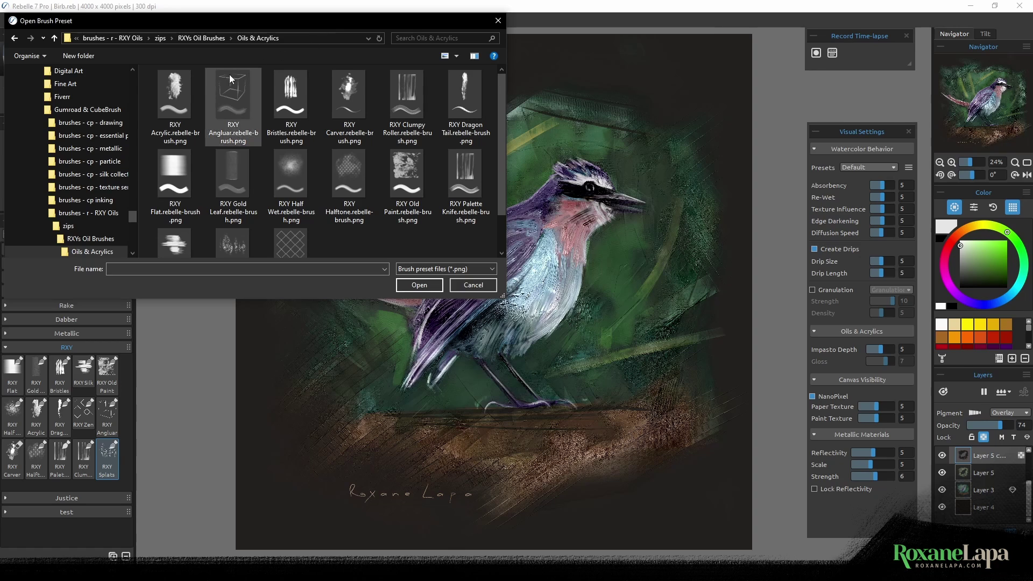
Import all the RXY brush preset files in the folder, from RXY Acrylic through the last one
left_click(176, 126)
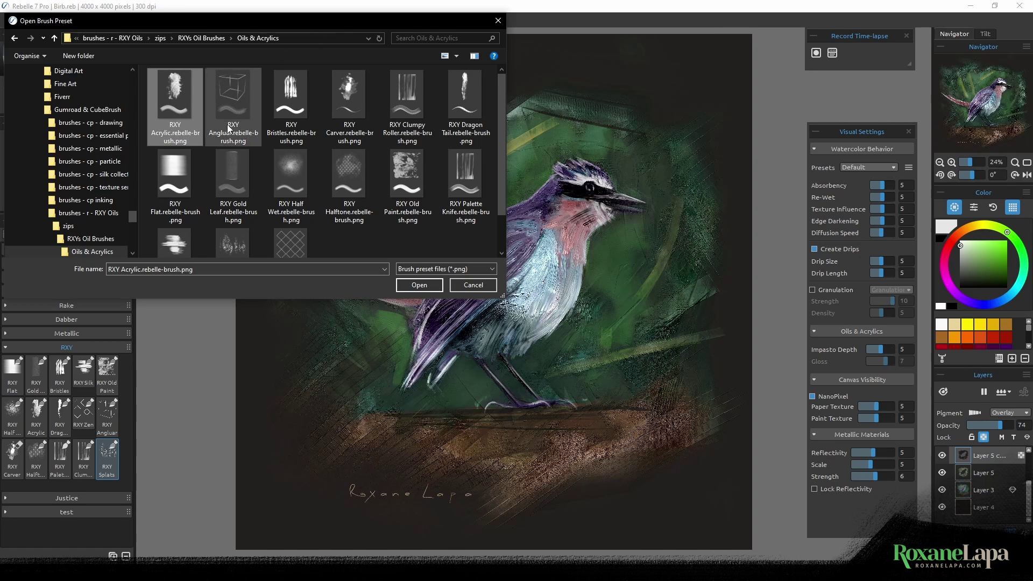
left_click(298, 244, "shift")
left_click(422, 286)
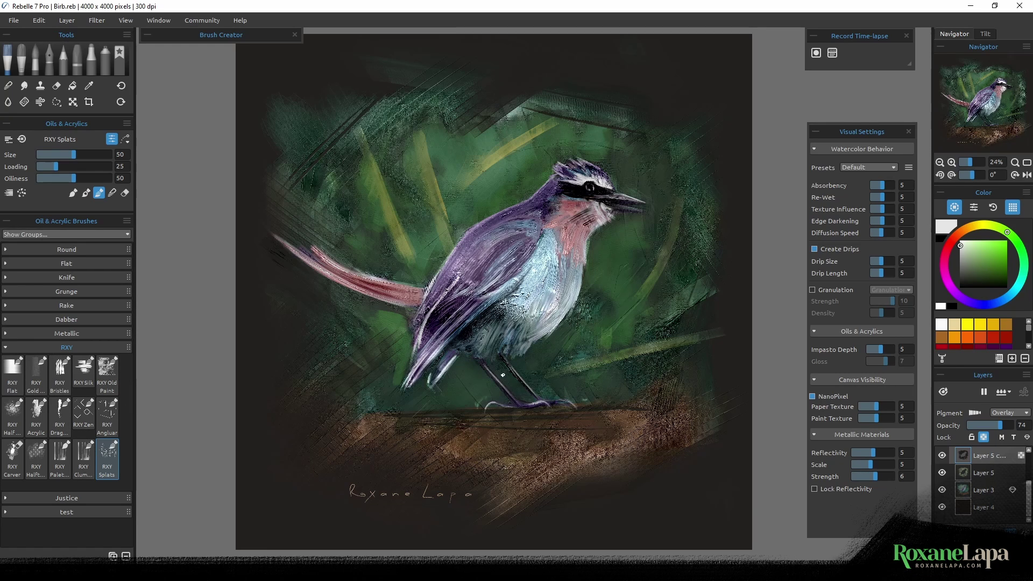
Switch to the photo viewer to examine the reference photo birb ref.jpg over the painting, and close it
key("alt+Tab")
left_click_drag(763, 95, 605, 69)
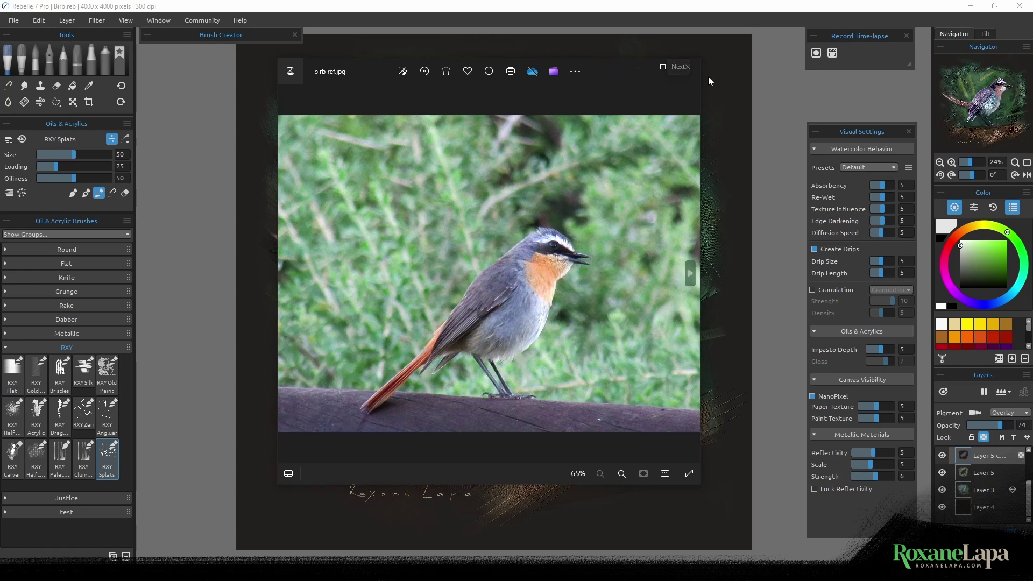
left_click(691, 69)
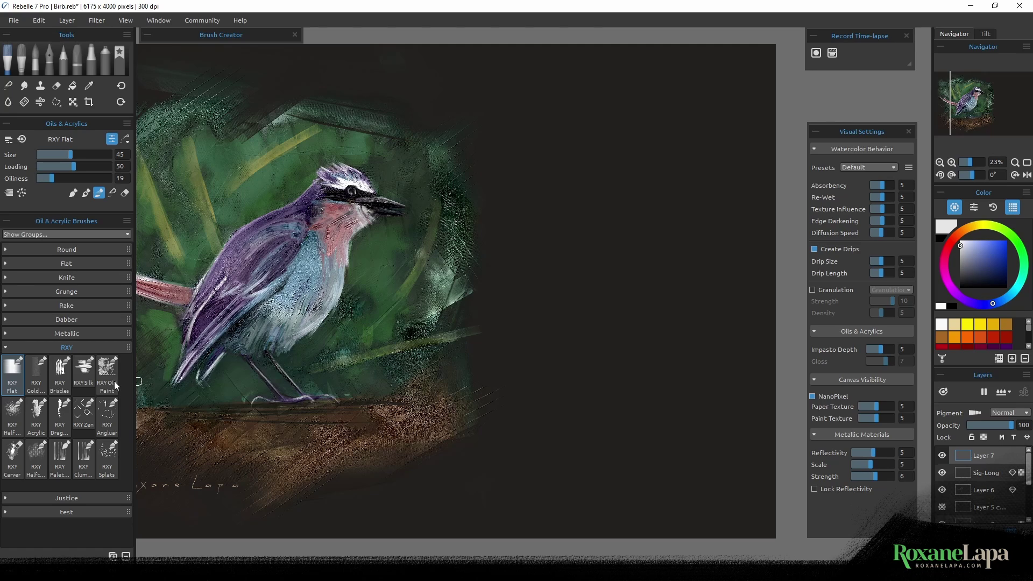
Paint crossed white strokes with RXY Flat in the empty area beside the bird and enable NanoPixel for Layer 7
left_click(18, 382)
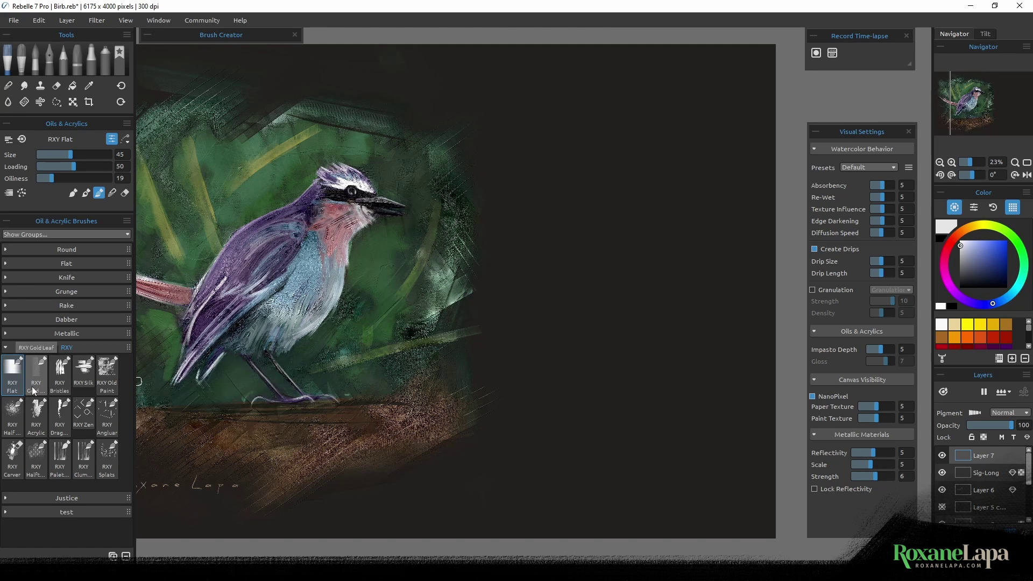
mouse_move(507, 230)
left_mouse_down()
mouse_move(579, 143)
mouse_move(538, 168)
mouse_move(544, 243)
left_mouse_up()
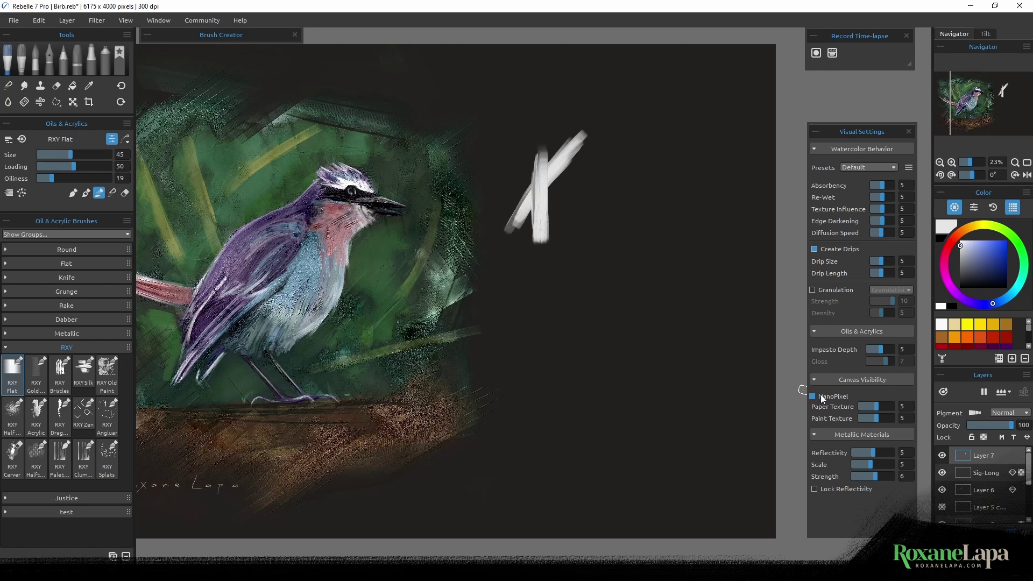
left_click(1027, 437)
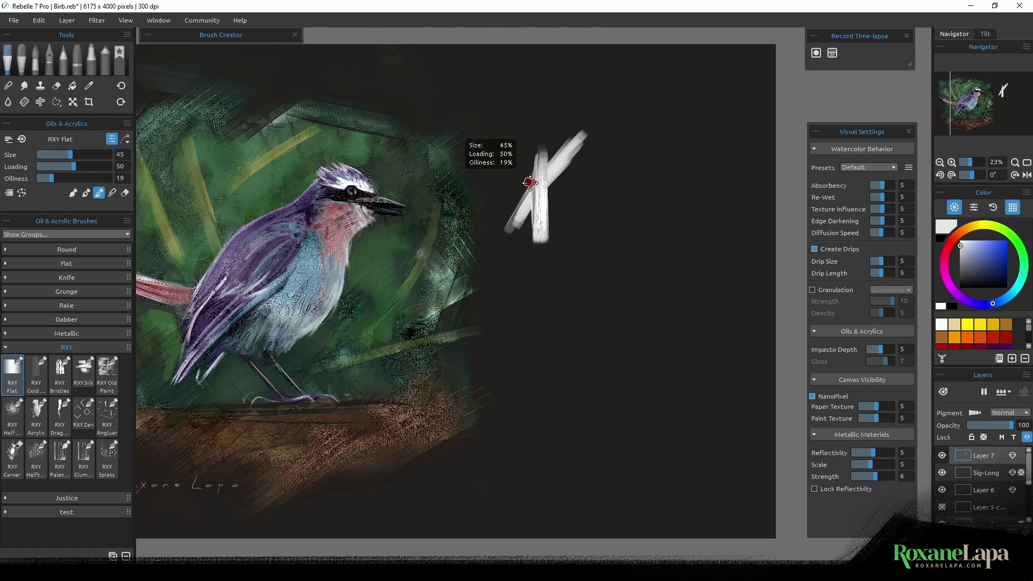
Build the crossed strokes into a dense white patch with overlapping RXY Flat strokes in several directions
scroll(533, 180, "up", 2)
scroll(530, 183, "up", 1)
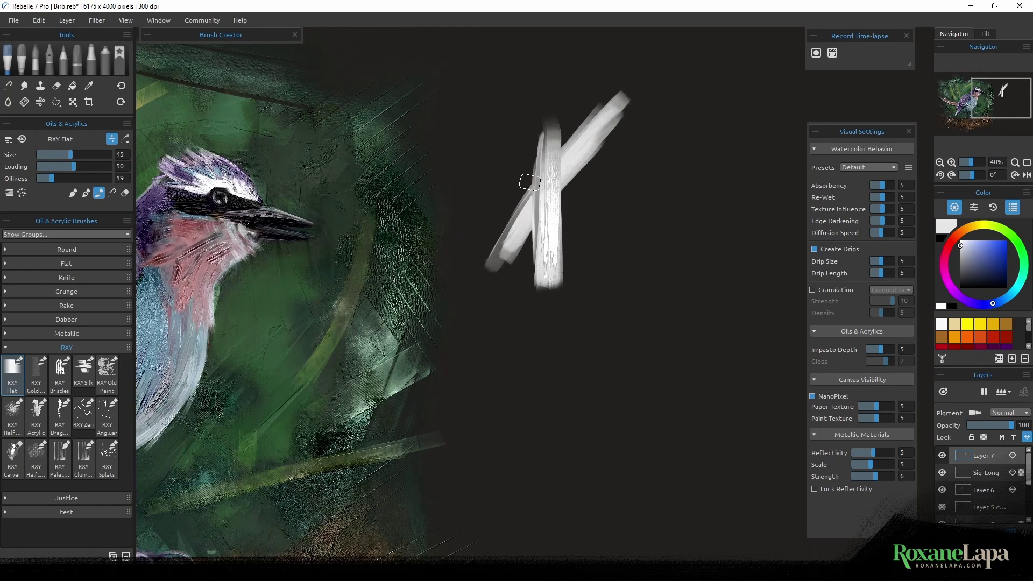
mouse_move(508, 261)
left_mouse_down()
mouse_move(595, 166)
mouse_move(549, 226)
mouse_move(550, 284)
mouse_move(560, 166)
mouse_move(583, 270)
mouse_move(604, 236)
mouse_move(619, 285)
mouse_move(579, 214)
mouse_move(624, 298)
left_mouse_up()
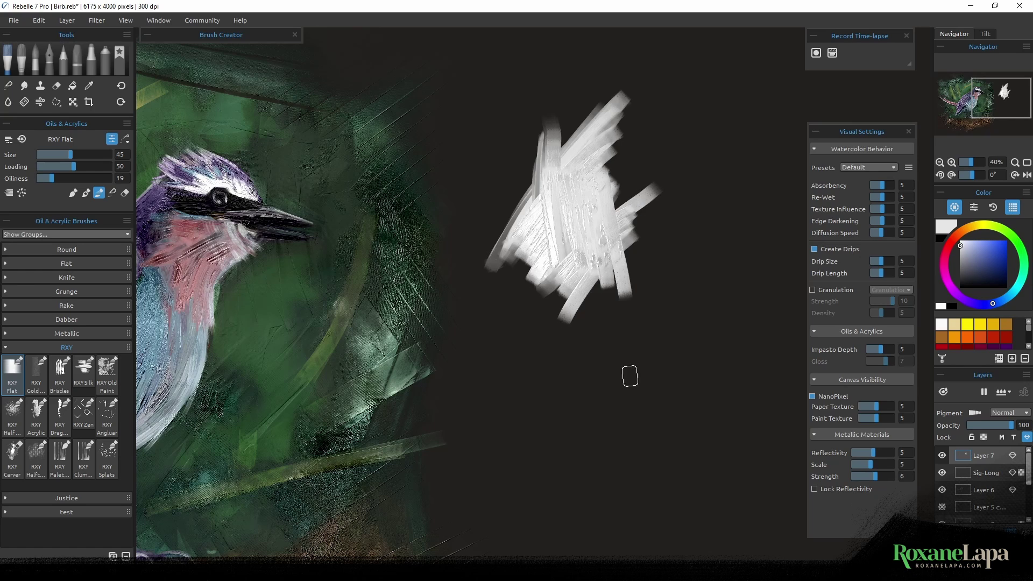
Set the colour to a medium green and blend RXY Flat strokes into the middle and lower part of the white patch
left_click(1021, 251)
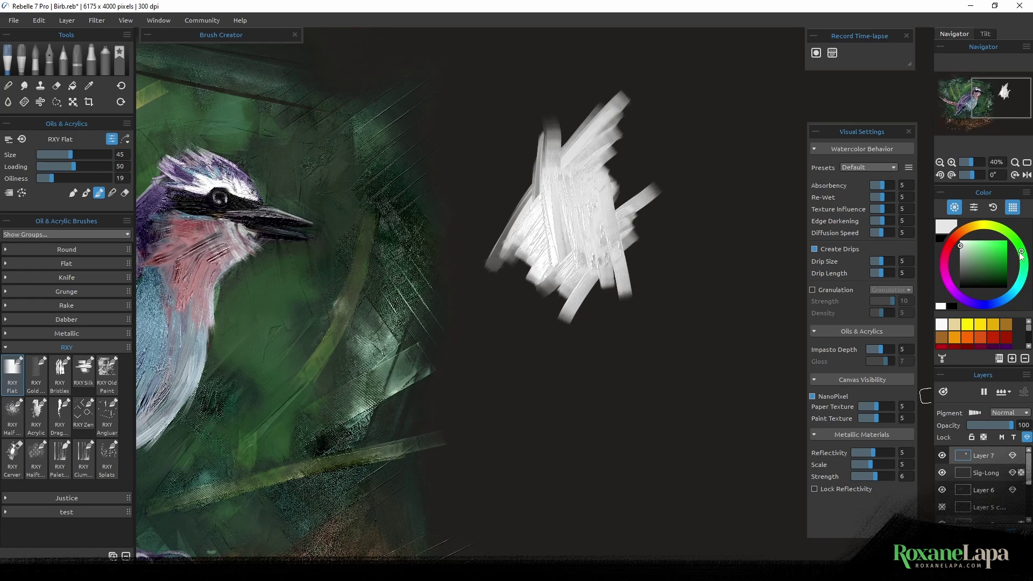
mouse_move(558, 215)
left_mouse_down()
mouse_move(584, 264)
mouse_move(602, 276)
mouse_move(568, 194)
mouse_move(573, 281)
mouse_move(591, 162)
mouse_move(557, 225)
mouse_move(560, 269)
left_mouse_up()
left_click(995, 255)
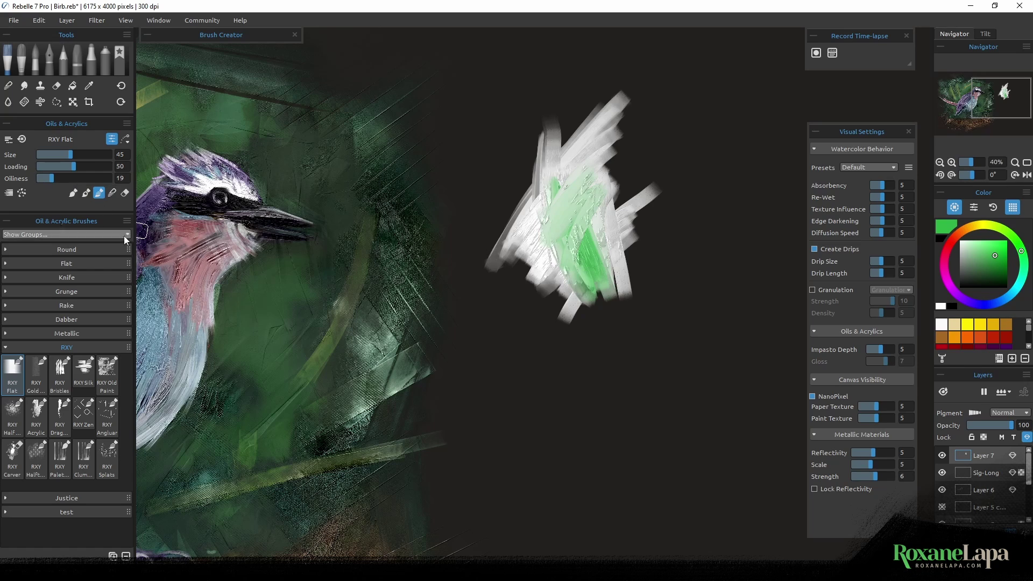
mouse_move(598, 230)
left_mouse_down()
mouse_move(586, 277)
mouse_move(597, 294)
mouse_move(610, 182)
mouse_move(614, 228)
mouse_move(588, 258)
mouse_move(571, 232)
mouse_move(592, 270)
mouse_move(575, 254)
left_mouse_up()
mouse_move(573, 274)
left_mouse_down()
mouse_move(561, 214)
mouse_move(570, 265)
mouse_move(545, 232)
mouse_move(597, 369)
left_mouse_up()
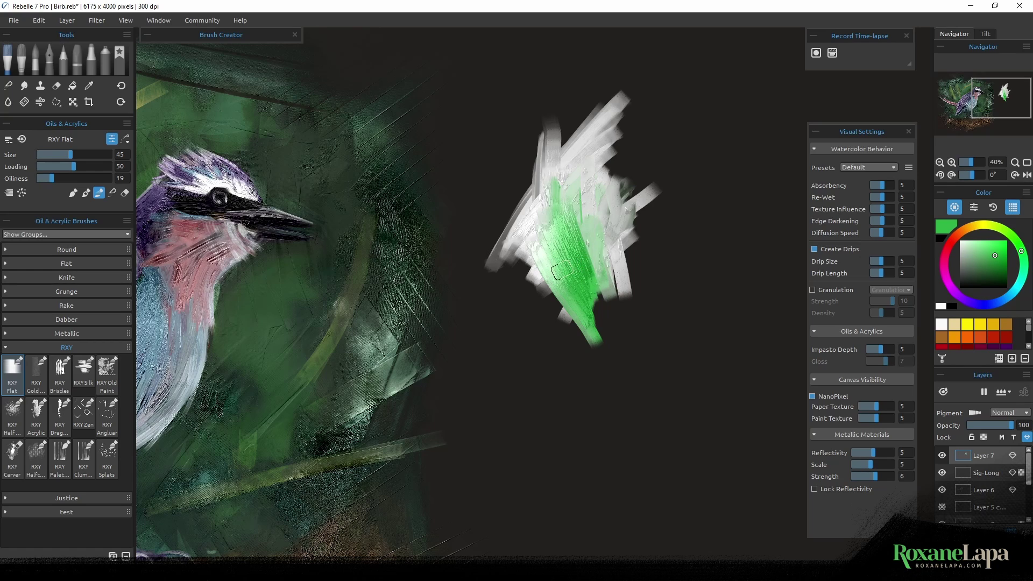
Switch RXY Flat to Paint mode and lay solid green strokes diagonally across the patch
left_click(73, 193)
mouse_move(637, 139)
left_mouse_down()
mouse_move(515, 305)
mouse_move(630, 142)
mouse_move(503, 340)
mouse_move(646, 139)
mouse_move(501, 350)
left_mouse_up()
left_click_drag(624, 156, 530, 301)
mouse_move(549, 226)
left_mouse_down()
mouse_move(531, 300)
mouse_move(543, 216)
mouse_move(501, 323)
mouse_move(535, 231)
left_mouse_up()
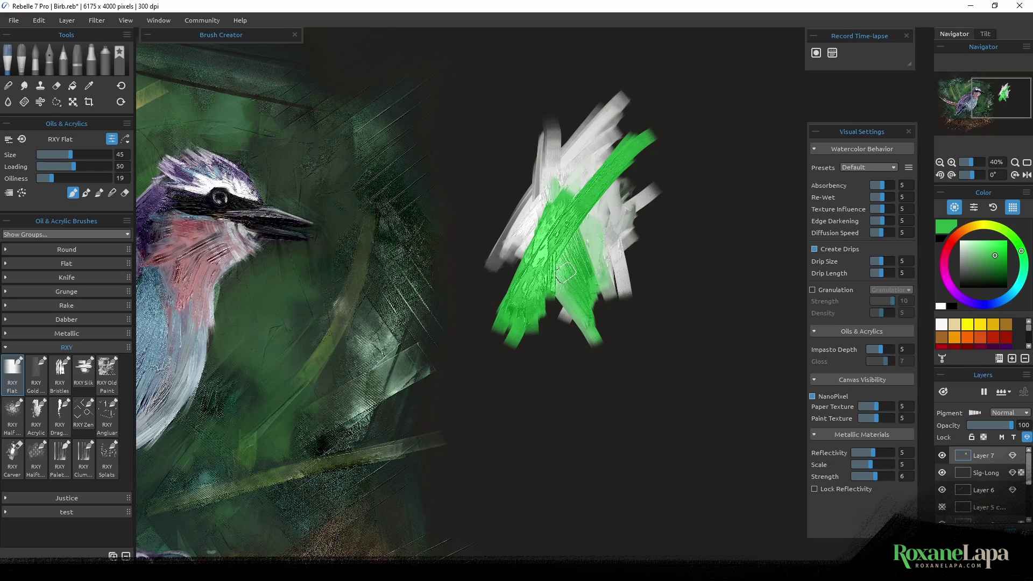
Change the colour to blue and paint thick overlapping RXY Flat strokes over the centre and lower part of the patch
left_click(1003, 296)
left_click_drag(589, 162, 536, 322)
left_click_drag(597, 213, 560, 307)
mouse_move(591, 232)
left_mouse_down()
mouse_move(570, 323)
mouse_move(543, 317)
left_mouse_up()
left_click_drag(554, 301, 573, 374)
mouse_move(543, 341)
left_mouse_down()
mouse_move(524, 277)
mouse_move(544, 355)
left_mouse_up()
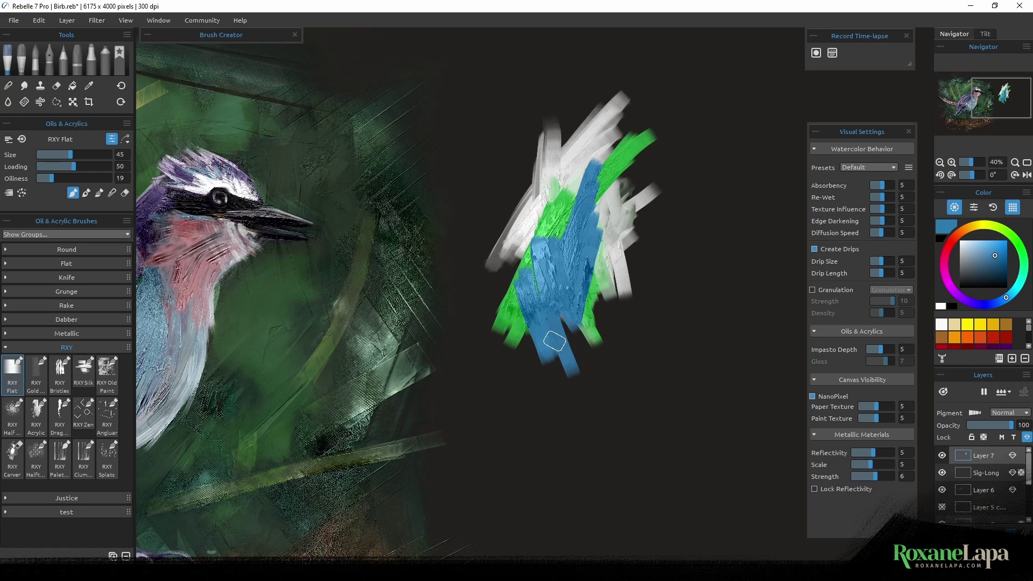
Test RXY Gold Leaf in blue beside the patch, choose a bright yellow swatch and undo the last stroke
left_click(37, 371)
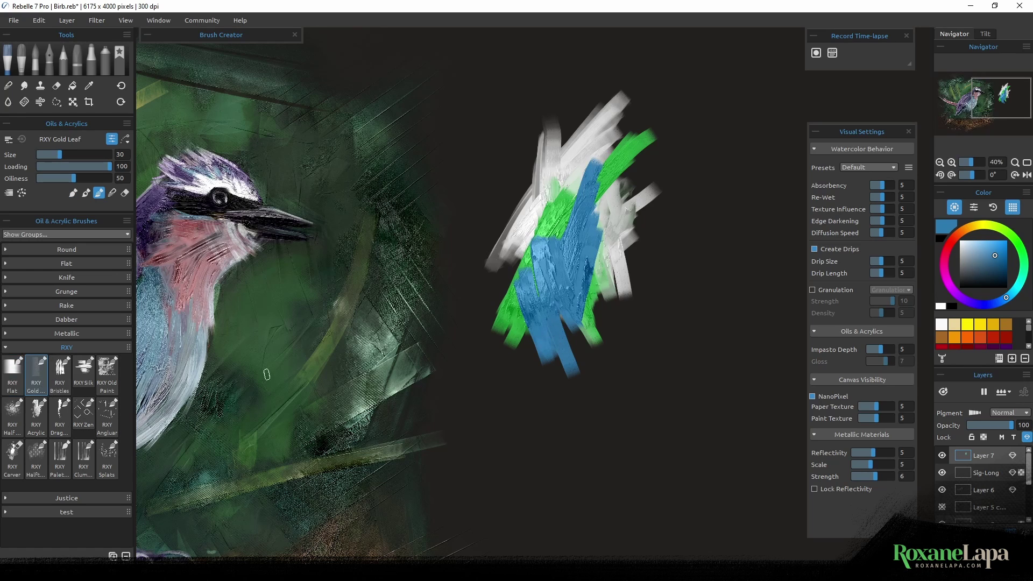
mouse_move(677, 210)
left_mouse_down()
mouse_move(533, 394)
mouse_move(693, 187)
left_mouse_up()
left_click(967, 324)
key("ctrl+z")
Build up a bent yellow band beside the blue strokes with overlapping RXY Gold Leaf strokes
left_click_drag(612, 333, 693, 170)
left_click_drag(604, 358, 721, 141)
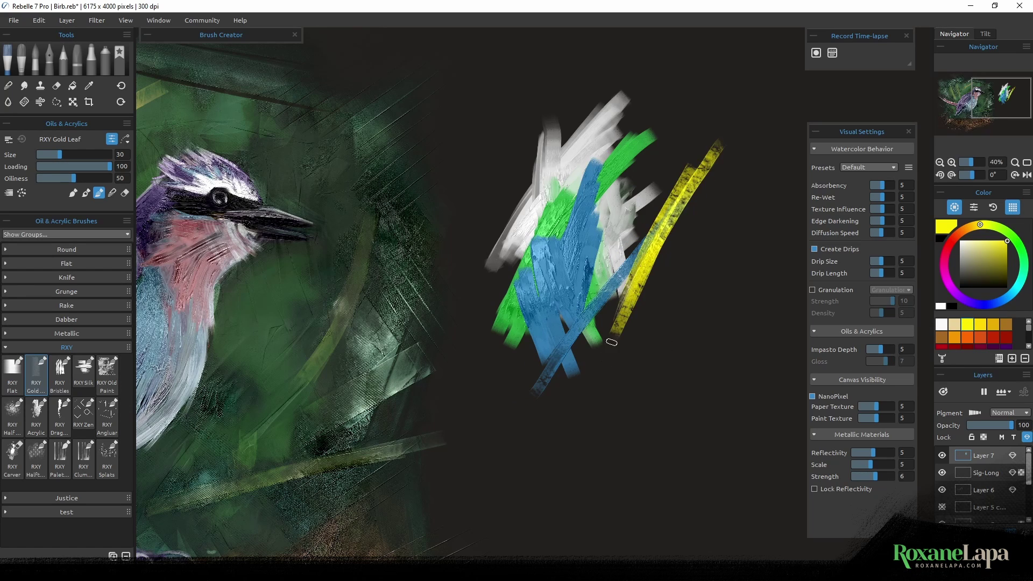
mouse_move(607, 356)
left_mouse_down()
mouse_move(724, 154)
mouse_move(614, 371)
left_mouse_up()
mouse_move(738, 150)
left_mouse_down()
mouse_move(624, 360)
mouse_move(654, 336)
mouse_move(628, 351)
mouse_move(622, 334)
mouse_move(657, 418)
left_mouse_up()
left_click_drag(629, 329, 661, 399)
mouse_move(640, 294)
left_mouse_down()
mouse_move(616, 376)
mouse_move(614, 357)
mouse_move(670, 458)
left_mouse_up()
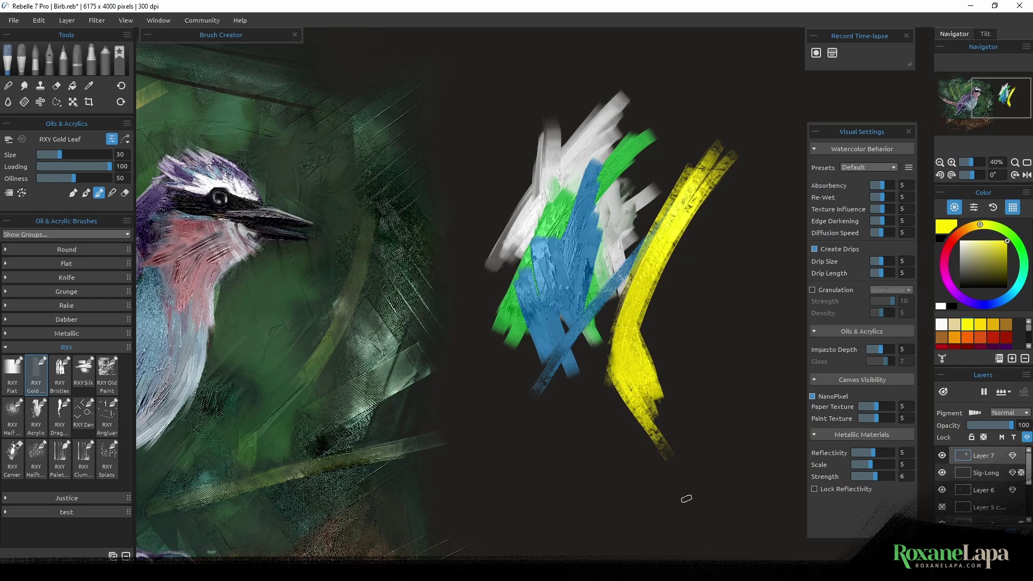
Test RXY Bristles in bright green with long strokes across the yellow band and dense strokes below the blue patch
left_click(59, 370)
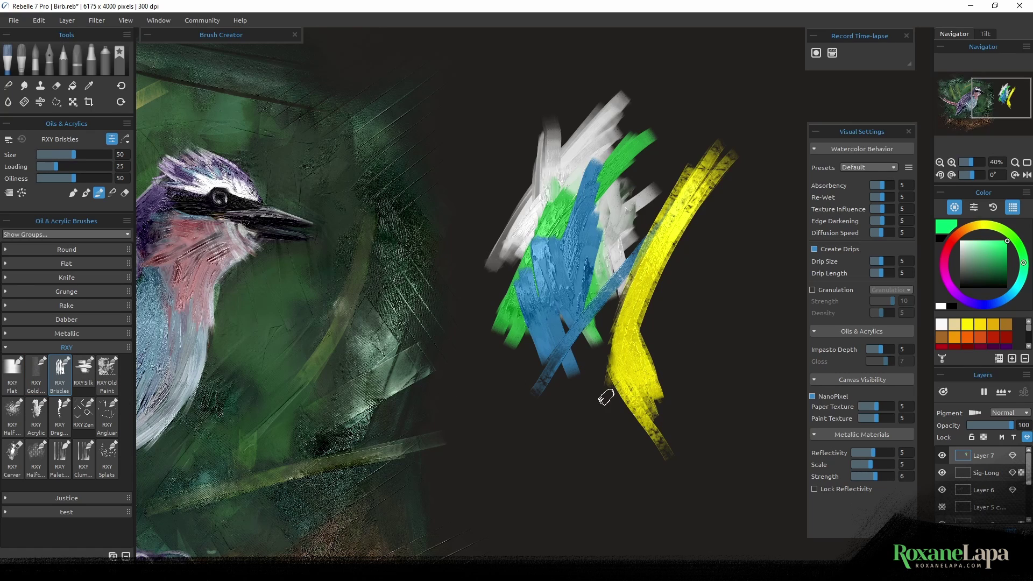
left_click_drag(596, 407, 738, 251)
left_click_drag(564, 460, 715, 269)
mouse_move(574, 377)
left_mouse_down()
mouse_move(579, 456)
mouse_move(597, 503)
left_mouse_up()
mouse_move(516, 350)
left_mouse_down()
mouse_move(543, 308)
mouse_move(560, 323)
left_mouse_up()
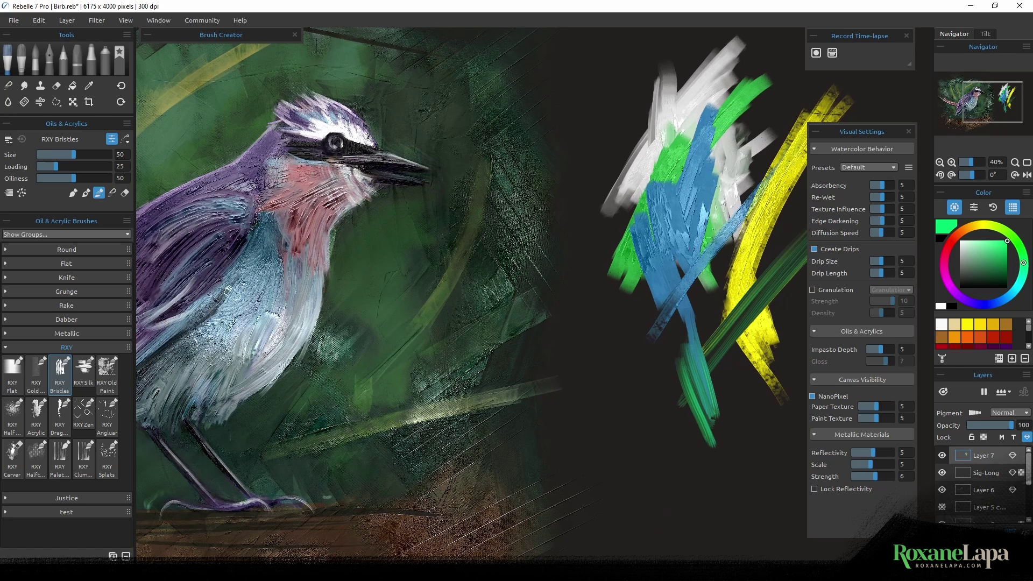
mouse_move(624, 304)
left_mouse_down()
mouse_move(628, 379)
mouse_move(658, 463)
mouse_move(672, 449)
mouse_move(688, 469)
left_mouse_up()
mouse_move(624, 366)
left_mouse_down()
mouse_move(670, 498)
mouse_move(637, 365)
mouse_move(686, 467)
mouse_move(597, 341)
left_mouse_up()
Paint a group of near-vertical bright green RXY Silk strokes below the yellow band
left_click(83, 370)
mouse_move(632, 264)
left_mouse_down()
mouse_move(616, 429)
mouse_move(622, 438)
mouse_move(639, 366)
mouse_move(640, 436)
left_mouse_up()
mouse_move(649, 285)
left_mouse_down()
mouse_move(645, 384)
mouse_move(659, 412)
left_mouse_up()
mouse_move(665, 306)
left_mouse_down()
mouse_move(679, 422)
mouse_move(697, 419)
left_mouse_up()
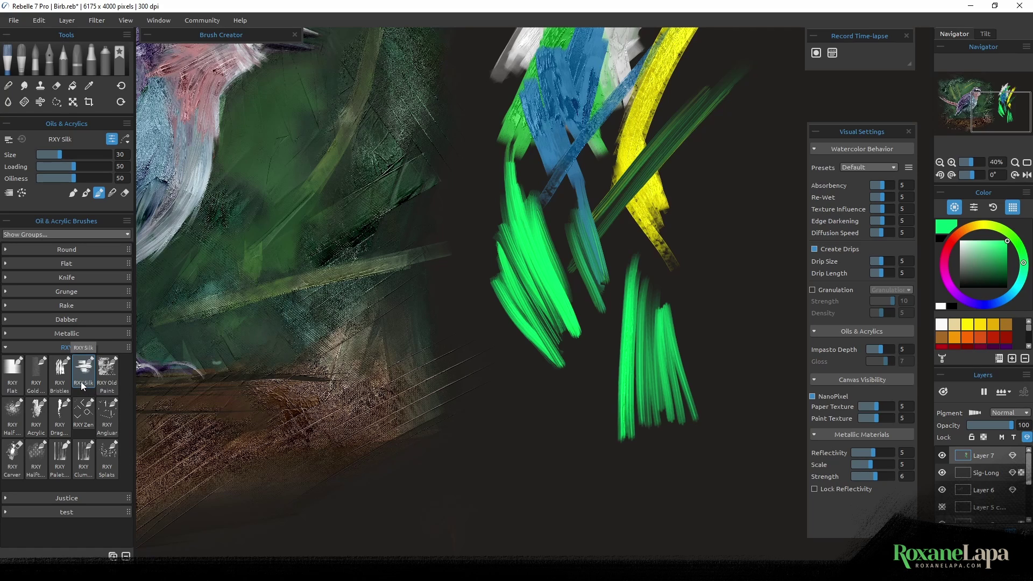
Build up a textured pale cream patch below the green strokes with overlapping RXY Old Paint strokes
left_click(108, 377)
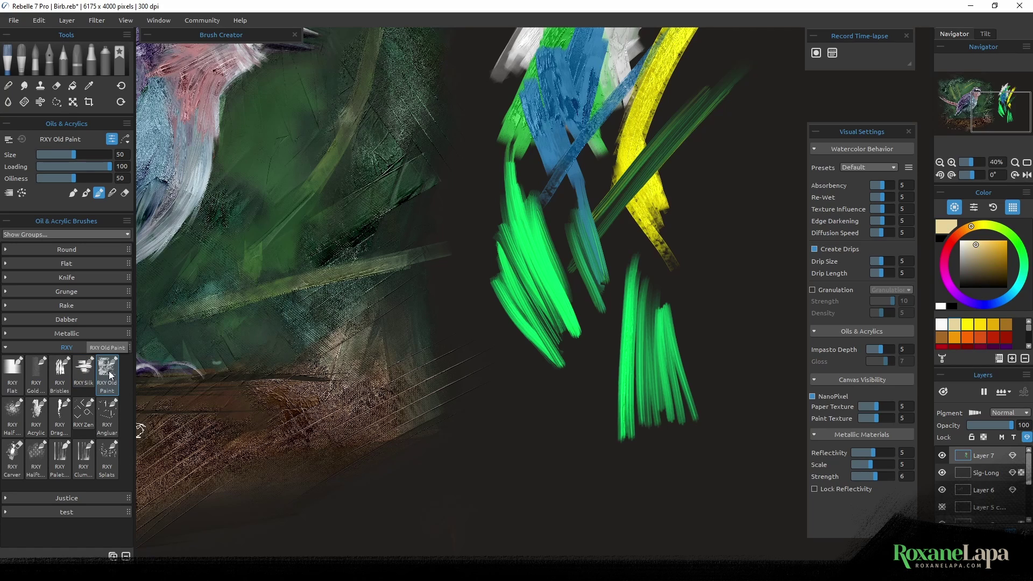
mouse_move(514, 425)
left_mouse_down()
mouse_move(505, 372)
mouse_move(510, 422)
mouse_move(525, 399)
mouse_move(538, 463)
mouse_move(548, 407)
mouse_move(557, 520)
left_mouse_up()
left_click_drag(487, 449, 588, 547)
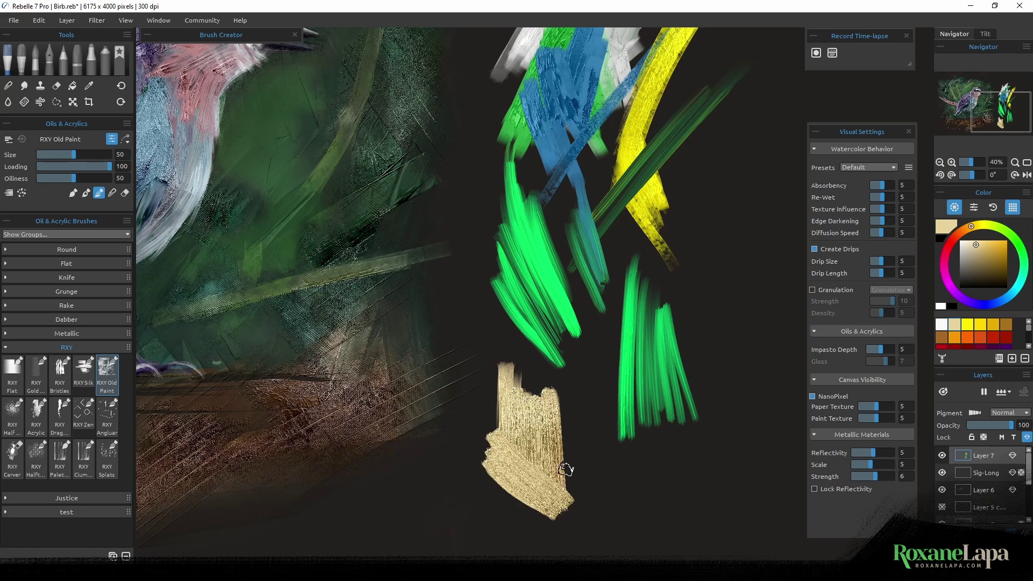
mouse_move(561, 503)
left_mouse_down()
mouse_move(565, 366)
mouse_move(584, 341)
mouse_move(562, 503)
mouse_move(571, 494)
mouse_move(548, 346)
mouse_move(516, 290)
mouse_move(573, 362)
left_mouse_up()
scroll(570, 493, "up", 1)
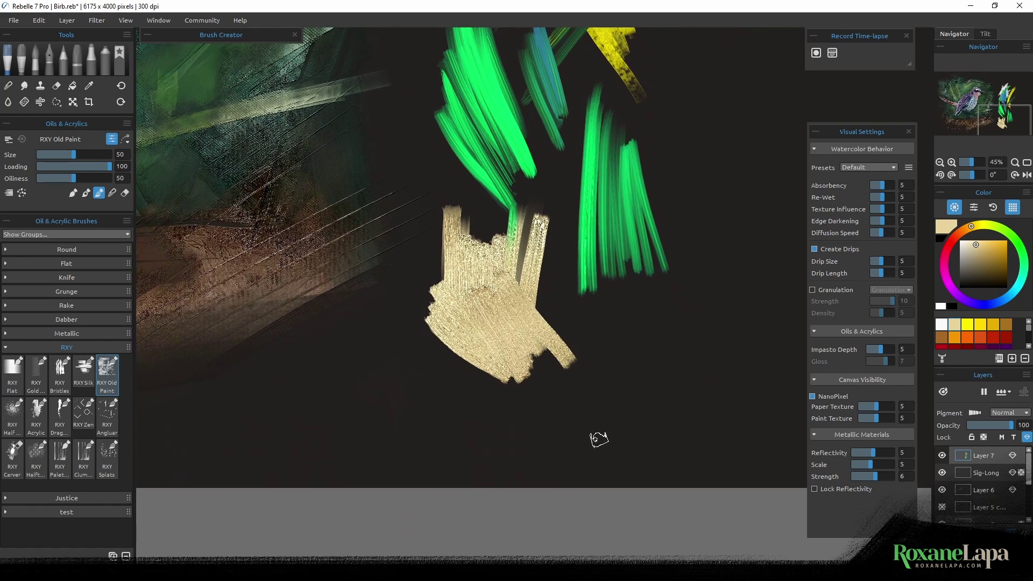
mouse_move(476, 305)
left_mouse_down()
mouse_move(467, 283)
mouse_move(475, 323)
mouse_move(498, 321)
mouse_move(509, 332)
mouse_move(530, 322)
left_mouse_up()
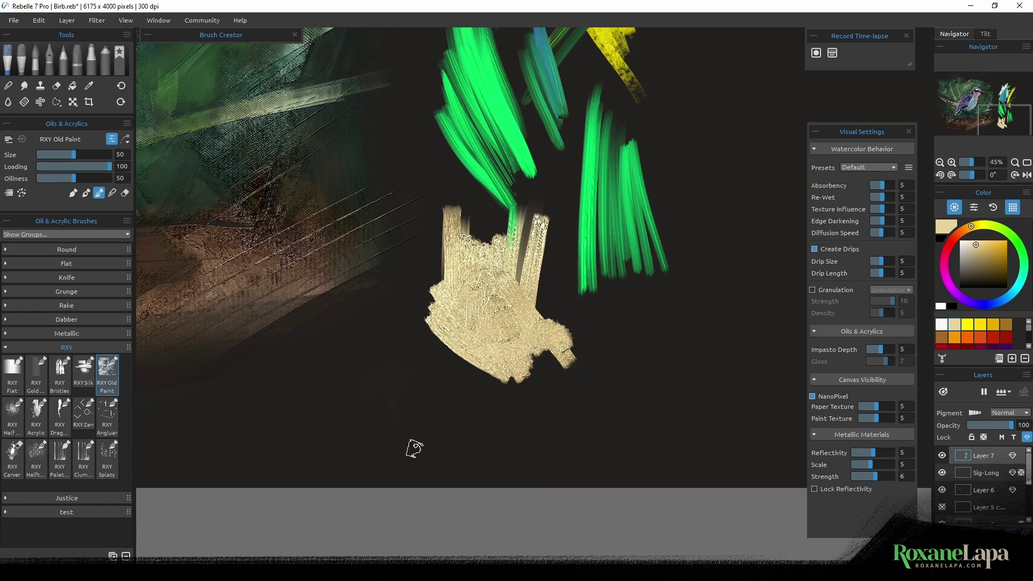
Paint long, overlapping cream RXY Half Wet strokes to the right of the textured patch and across the green Silk strokes
left_click(13, 417)
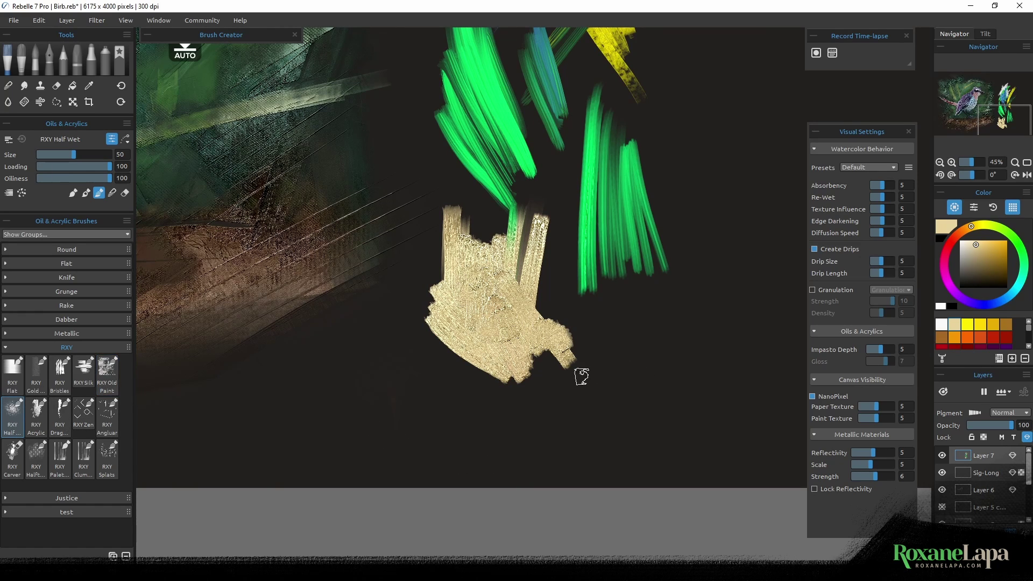
mouse_move(570, 426)
left_mouse_down()
mouse_move(650, 337)
mouse_move(700, 231)
mouse_move(676, 385)
mouse_move(706, 235)
mouse_move(748, 412)
left_mouse_up()
mouse_move(646, 392)
left_mouse_down()
mouse_move(685, 341)
mouse_move(729, 349)
mouse_move(775, 406)
left_mouse_up()
mouse_move(712, 275)
left_mouse_down()
mouse_move(749, 285)
mouse_move(729, 107)
left_mouse_up()
mouse_move(752, 144)
left_mouse_down()
mouse_move(752, 188)
mouse_move(735, 228)
mouse_move(710, 224)
mouse_move(691, 240)
mouse_move(605, 396)
mouse_move(647, 340)
mouse_move(693, 378)
left_mouse_up()
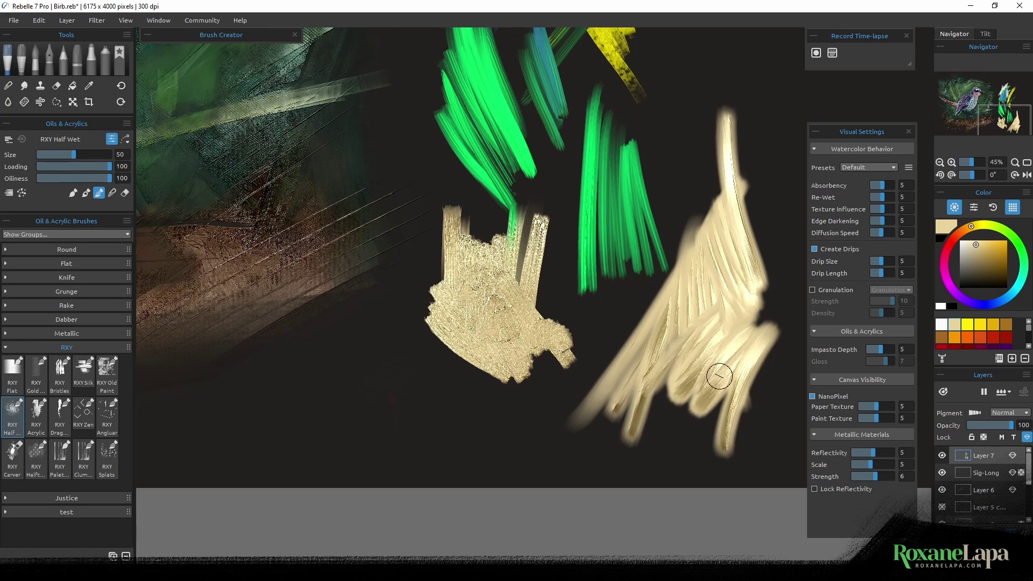
mouse_move(680, 210)
left_mouse_down()
mouse_move(699, 140)
mouse_move(659, 116)
mouse_move(665, 215)
left_mouse_up()
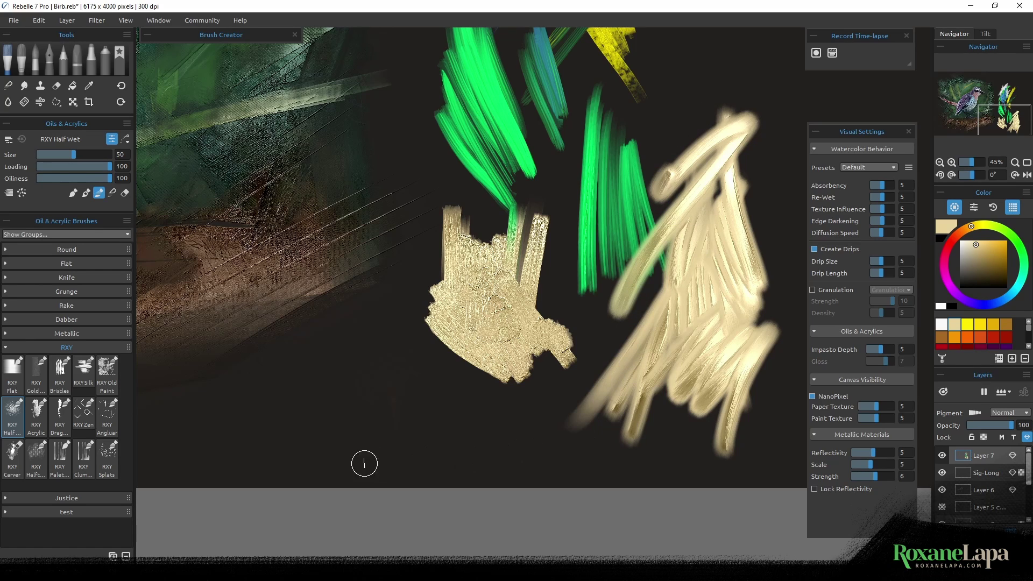
Test RXY Acrylic with a few narrow cream strokes to the left of the textured cream patch
left_click(36, 419)
mouse_move(337, 418)
left_mouse_down()
mouse_move(390, 234)
mouse_move(345, 433)
left_mouse_up()
left_click_drag(388, 294, 353, 425)
mouse_move(371, 361)
left_mouse_down()
mouse_move(396, 422)
mouse_move(431, 438)
left_mouse_up()
Change the colour to light blue and overlap the narrow cream strokes with a dense RXY Acrylic patch
left_click(1001, 303)
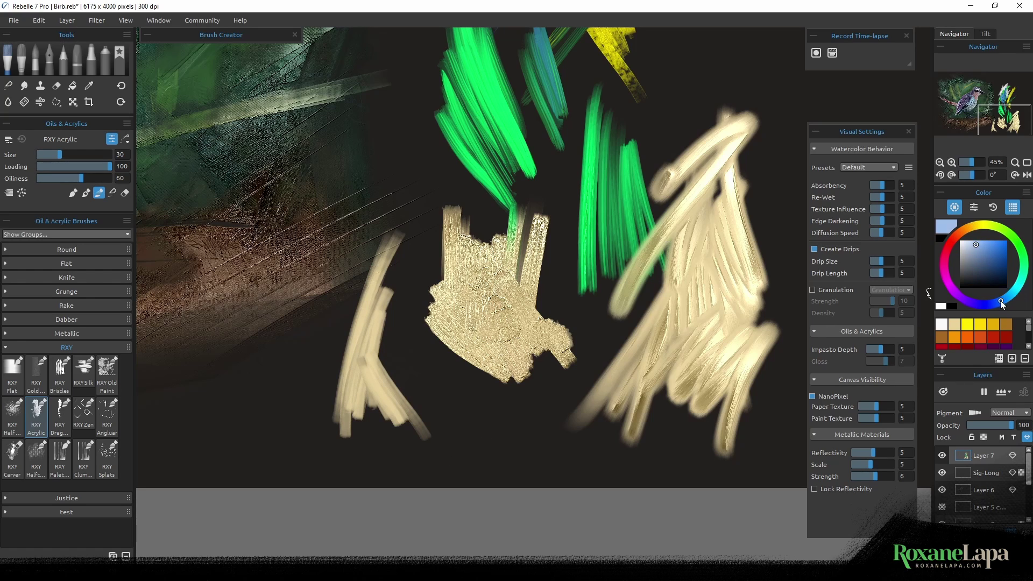
mouse_move(409, 354)
left_mouse_down()
mouse_move(447, 430)
mouse_move(397, 397)
mouse_move(366, 409)
mouse_move(409, 323)
mouse_move(395, 393)
mouse_move(350, 369)
mouse_move(401, 406)
mouse_move(490, 441)
left_mouse_up()
left_click_drag(404, 362, 482, 425)
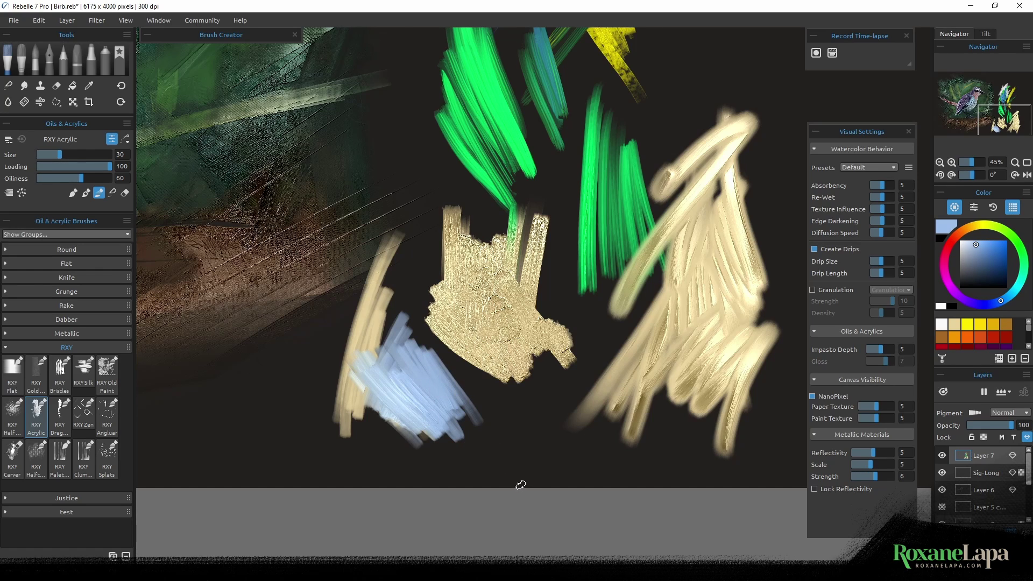
Draw a winding pink line with RXY Dragon Tail in the empty area beside the yellow band
left_click(59, 416)
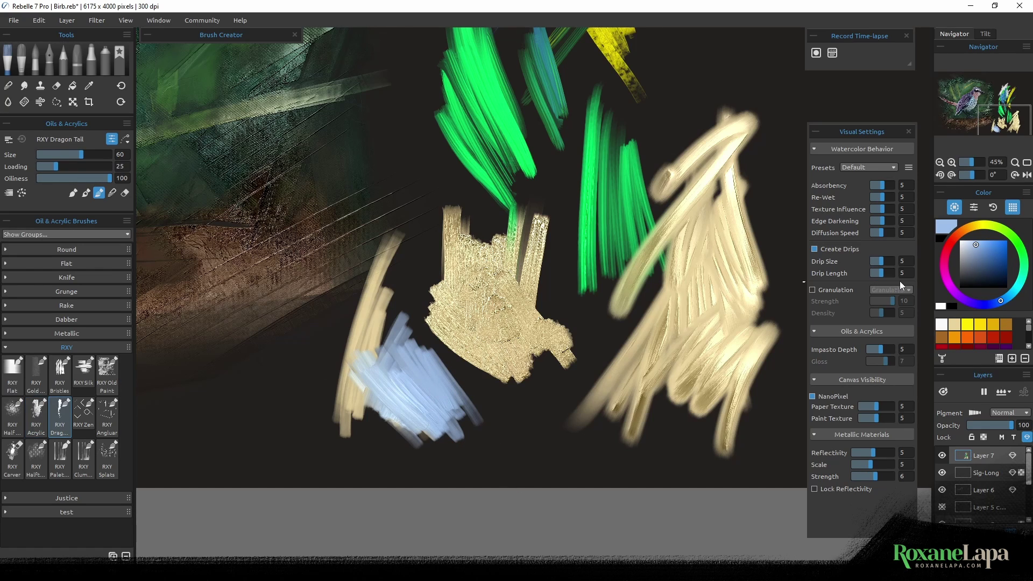
left_click(945, 254)
mouse_move(675, 154)
left_mouse_down()
mouse_move(629, 168)
mouse_move(435, 337)
mouse_move(445, 336)
left_mouse_up()
mouse_move(412, 293)
left_mouse_down()
mouse_move(469, 290)
mouse_move(466, 250)
mouse_move(444, 232)
mouse_move(448, 214)
mouse_move(475, 181)
mouse_move(474, 193)
mouse_move(505, 168)
left_mouse_up()
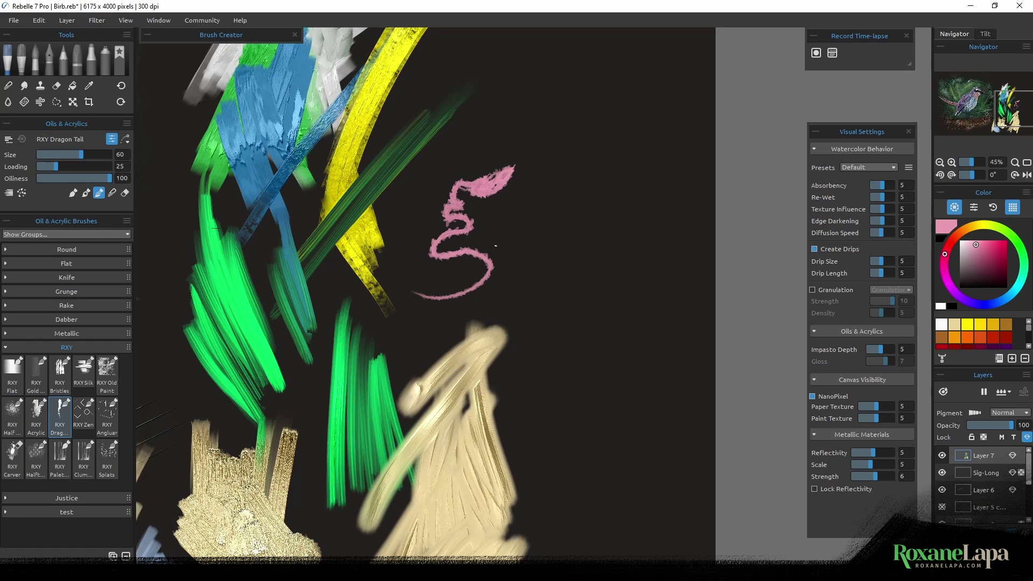
Cross broad pink RXY Zen strokes over the green and cream strokes, blending them, and compare with the bird painting's texture
left_click(84, 411)
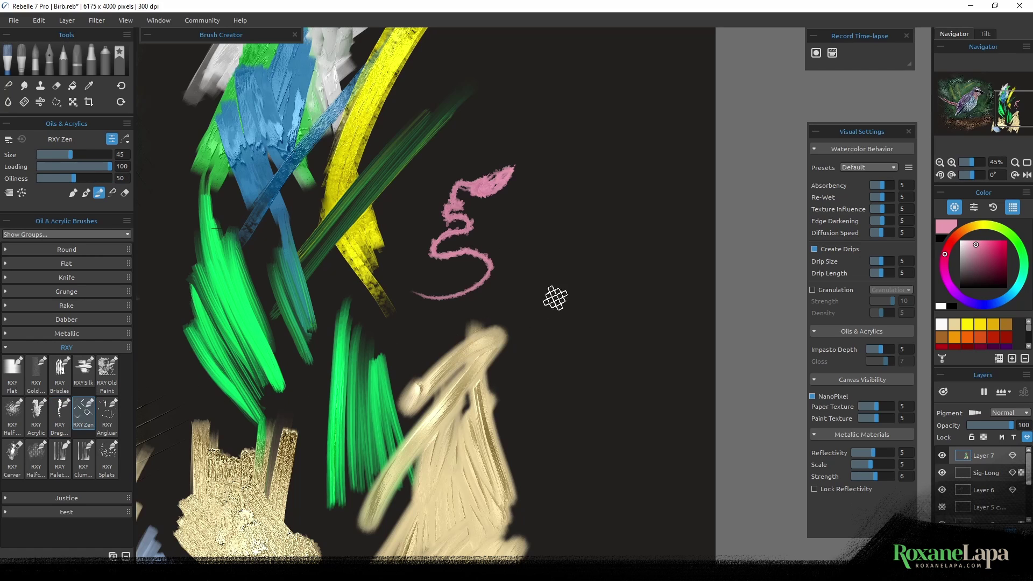
mouse_move(499, 313)
left_mouse_down()
mouse_move(637, 167)
mouse_move(463, 396)
mouse_move(652, 187)
mouse_move(465, 466)
mouse_move(657, 228)
mouse_move(418, 539)
mouse_move(398, 382)
mouse_move(367, 323)
mouse_move(406, 362)
mouse_move(318, 297)
mouse_move(322, 371)
mouse_move(302, 323)
mouse_move(313, 268)
left_mouse_up()
left_click_drag(353, 302, 553, 445)
mouse_move(414, 368)
left_mouse_down()
mouse_move(339, 487)
mouse_move(535, 286)
mouse_move(622, 244)
left_mouse_up()
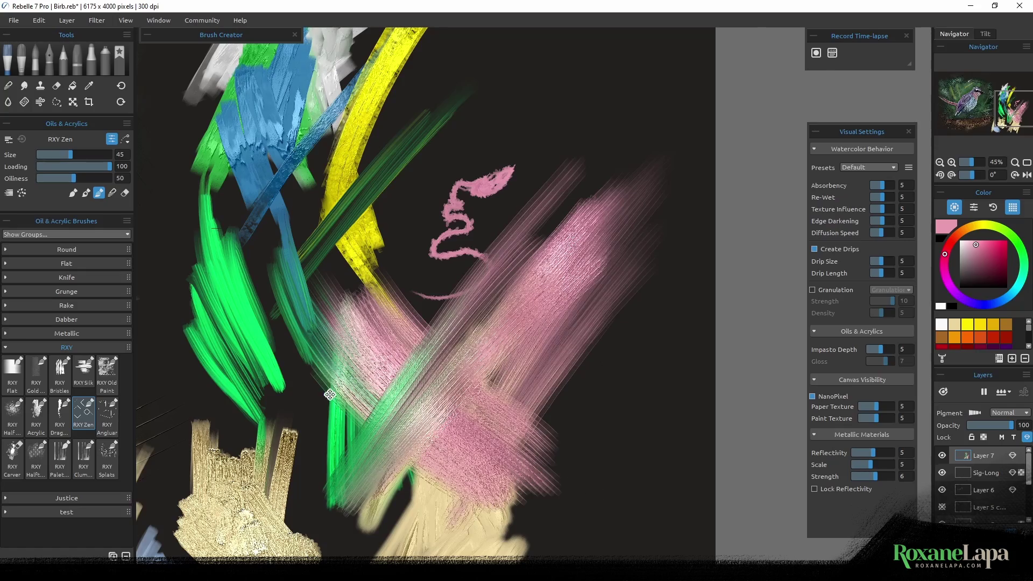
left_click_drag(338, 388, 716, 200)
left_click_drag(360, 353, 415, 357)
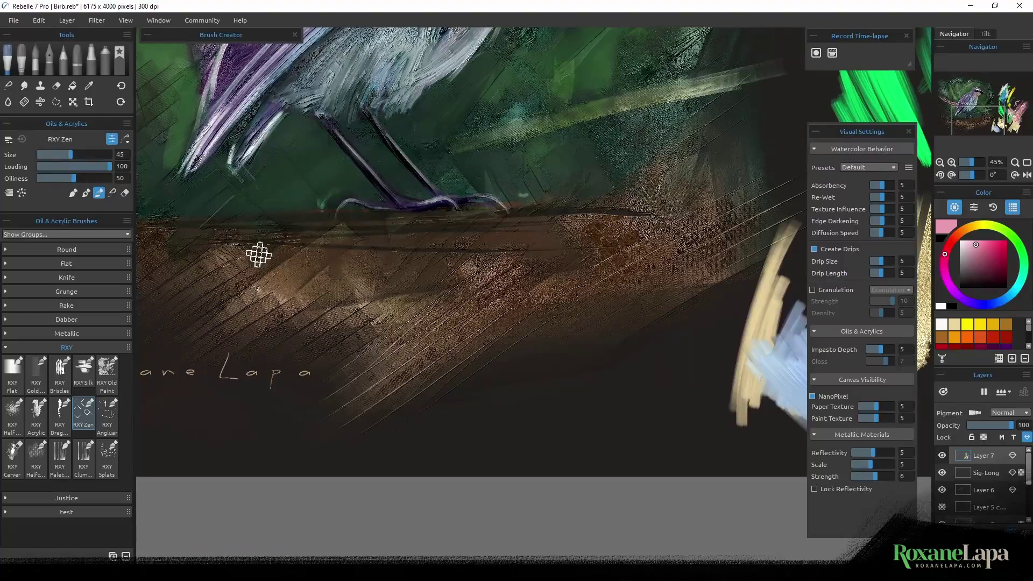
mouse_move(726, 70)
left_mouse_down()
mouse_move(465, 387)
mouse_move(476, 375)
left_mouse_up()
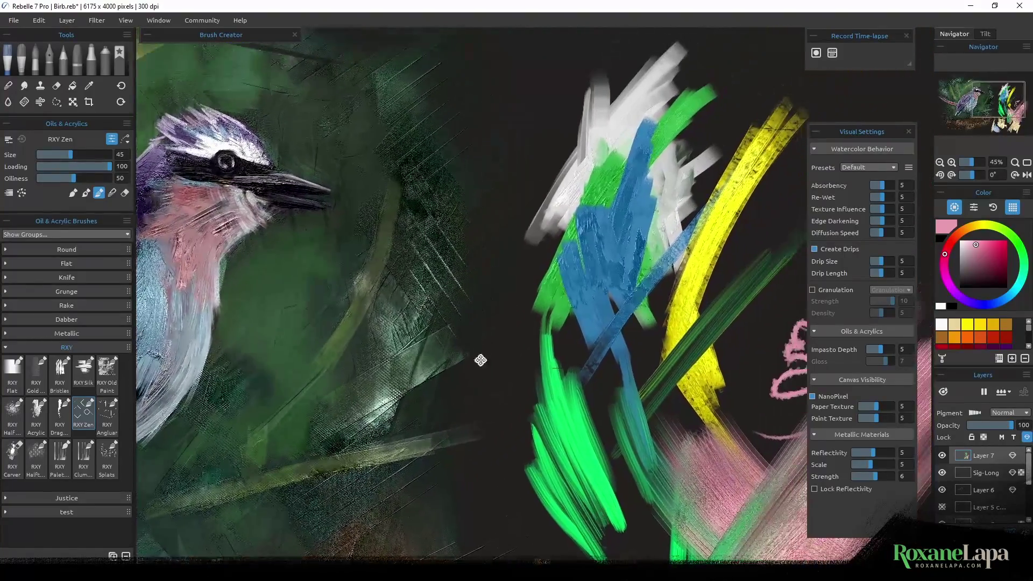
mouse_move(689, 326)
left_mouse_down()
mouse_move(487, 276)
mouse_move(583, 270)
mouse_move(664, 158)
mouse_move(623, 201)
mouse_move(416, 300)
left_mouse_up()
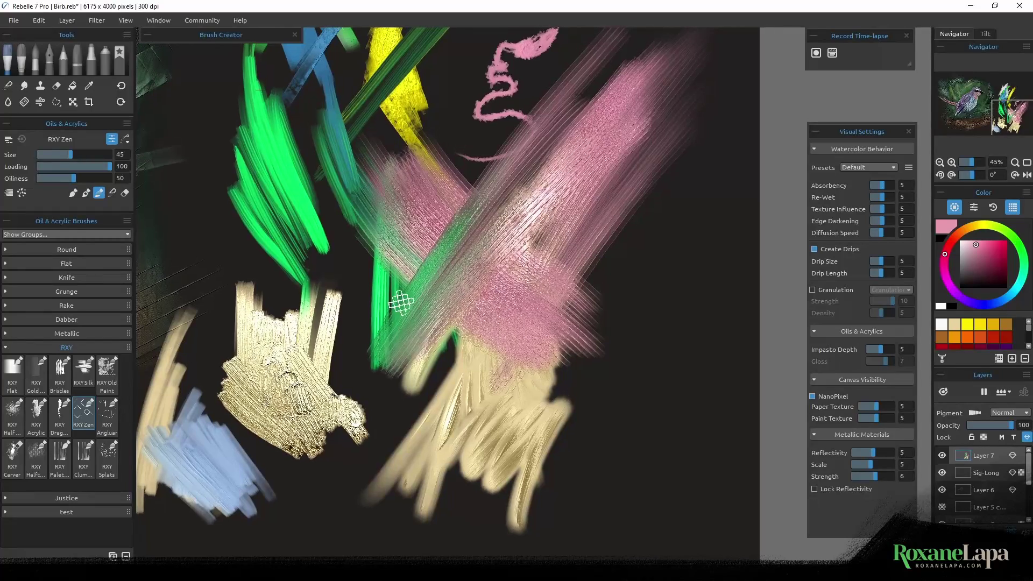
Paint a light blue diagonal band and a large rounded patch above the pink strokes with RXY Angluar
left_click(110, 423)
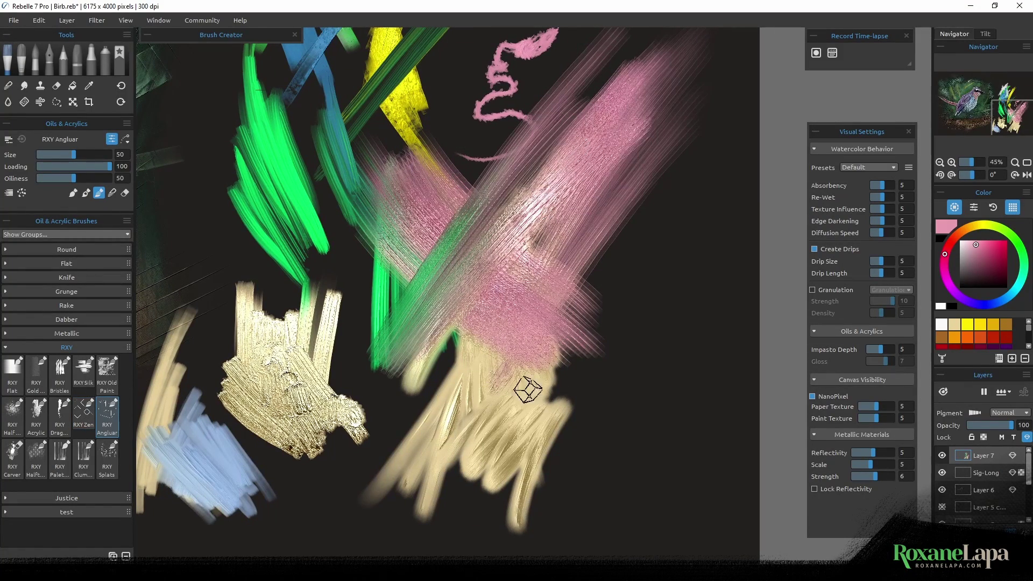
left_click(1011, 300)
scroll(576, 221, "up", 3)
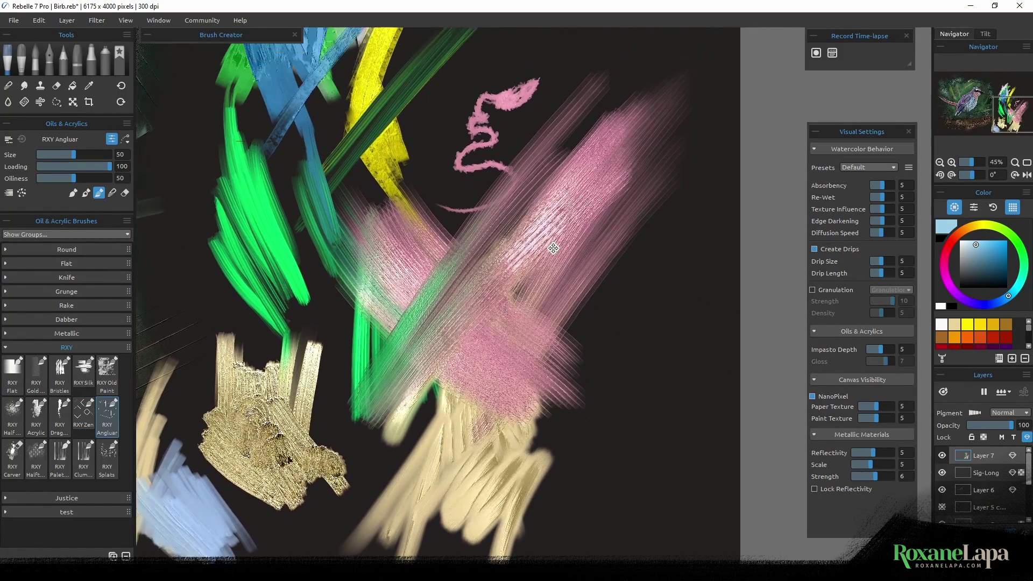
mouse_move(560, 112)
left_mouse_down()
mouse_move(530, 103)
mouse_move(552, 98)
mouse_move(540, 147)
left_mouse_up()
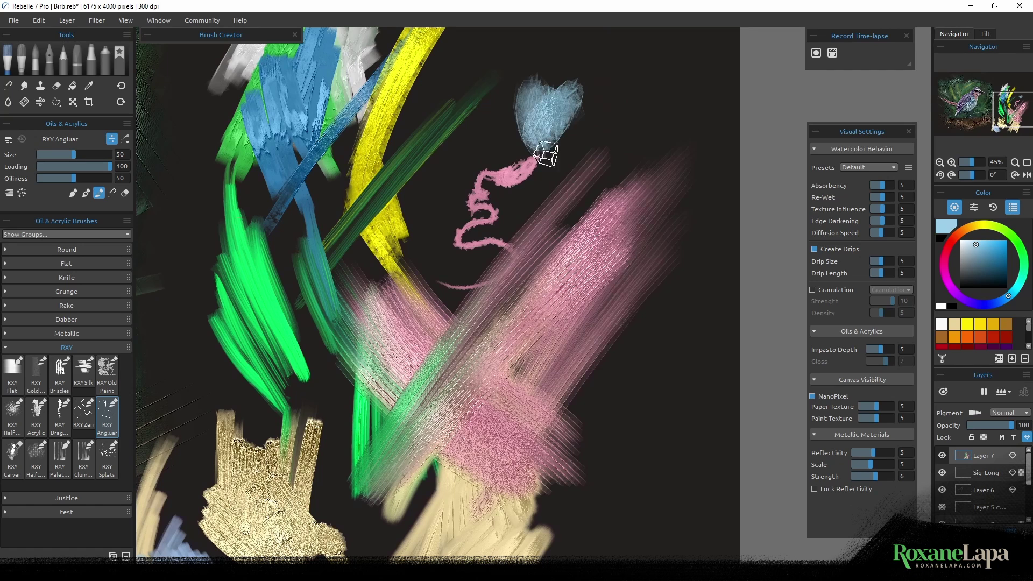
mouse_move(519, 201)
left_mouse_down()
mouse_move(659, 65)
mouse_move(522, 226)
mouse_move(668, 65)
mouse_move(557, 192)
mouse_move(649, 95)
mouse_move(526, 253)
mouse_move(685, 64)
mouse_move(520, 259)
mouse_move(672, 92)
mouse_move(600, 166)
mouse_move(529, 277)
mouse_move(524, 299)
left_mouse_up()
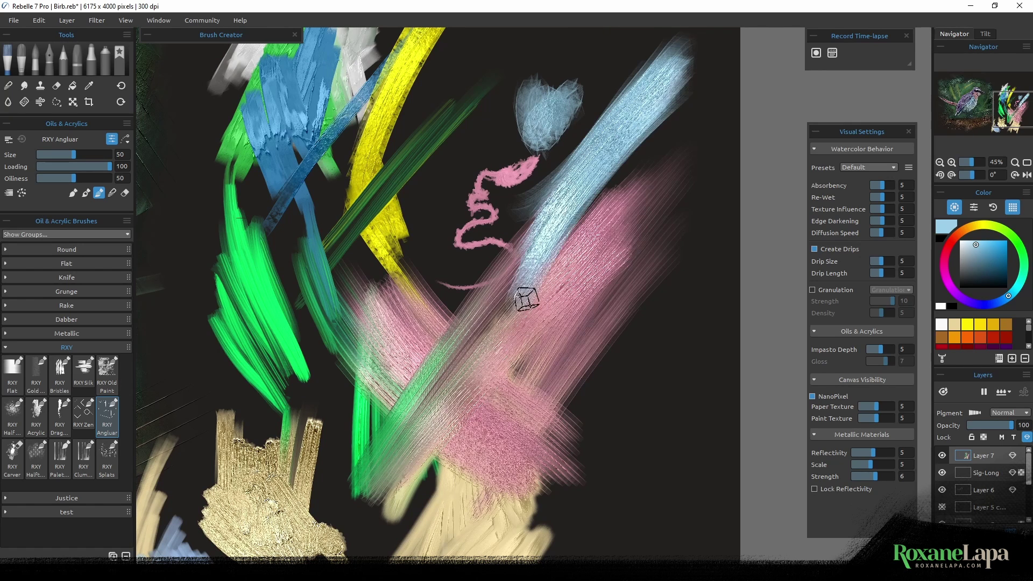
scroll(564, 307, "up", 3)
mouse_move(565, 228)
left_mouse_down()
mouse_move(496, 212)
mouse_move(524, 187)
mouse_move(572, 207)
mouse_move(514, 224)
mouse_move(487, 269)
mouse_move(531, 251)
mouse_move(503, 298)
mouse_move(473, 269)
mouse_move(452, 219)
mouse_move(519, 161)
mouse_move(577, 195)
mouse_move(535, 201)
mouse_move(543, 167)
mouse_move(454, 192)
mouse_move(540, 173)
mouse_move(570, 231)
mouse_move(533, 209)
mouse_move(600, 293)
left_mouse_up()
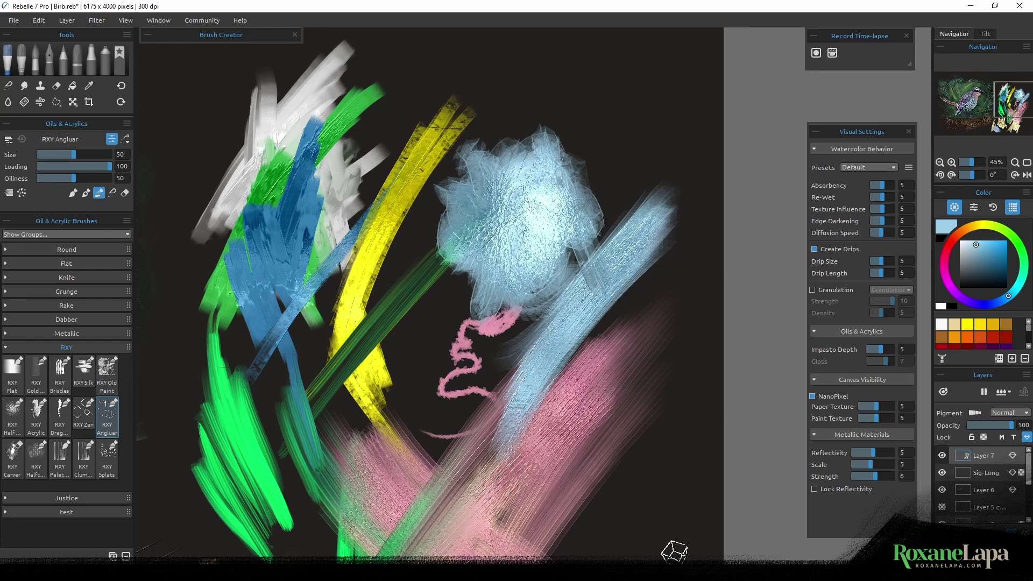
Carve thin crossing lines into the light blue rounded patch with RXY Carver
left_click(12, 457)
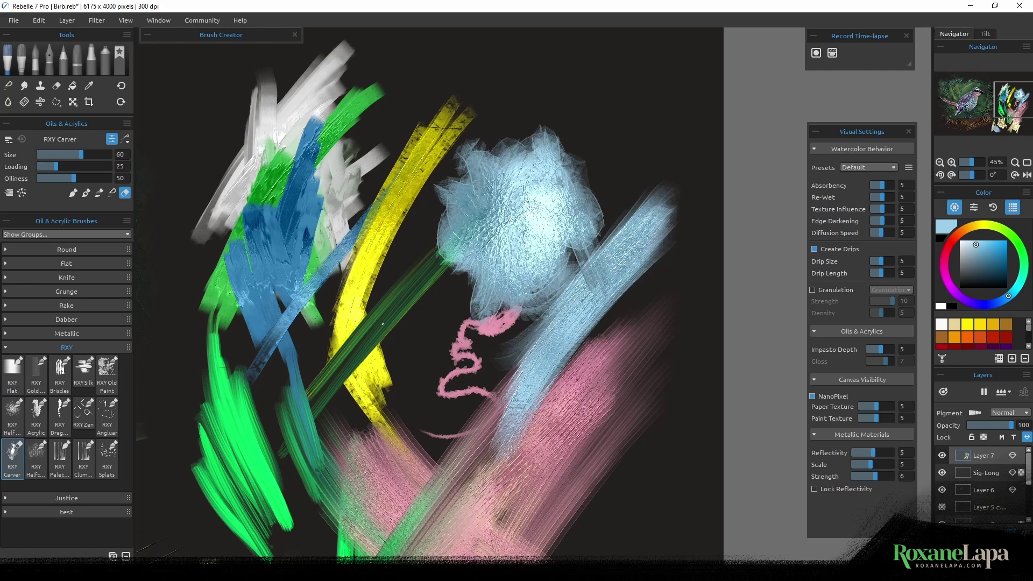
left_click_drag(470, 288, 578, 160)
left_click_drag(453, 271, 564, 147)
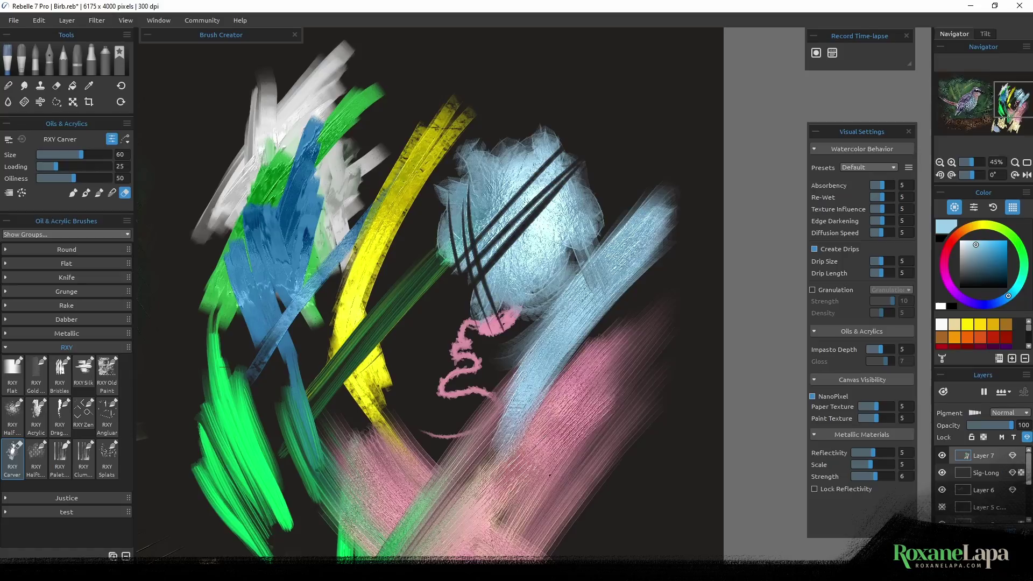
Examine the fine carved lines in the bird painting's background and return to the test strokes
mouse_move(359, 410)
left_mouse_down()
mouse_move(399, 408)
mouse_move(496, 342)
mouse_move(692, 134)
left_mouse_up()
left_click_drag(415, 267, 452, 519)
left_click_drag(613, 147, 635, 420)
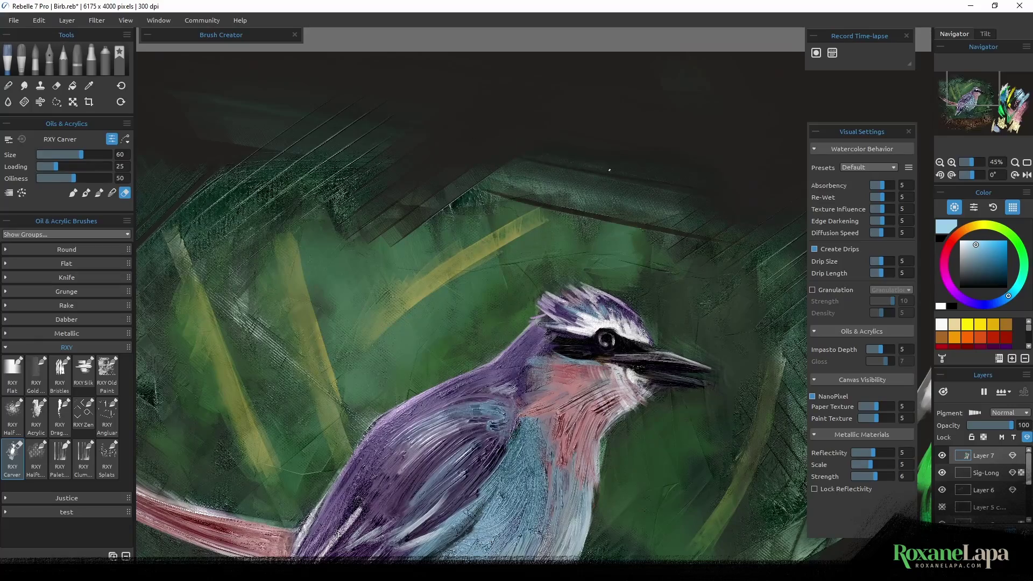
left_click_drag(747, 285, 301, 232)
left_click_drag(710, 454, 549, 430)
left_click_drag(769, 452, 622, 446)
left_click_drag(547, 460, 544, 435)
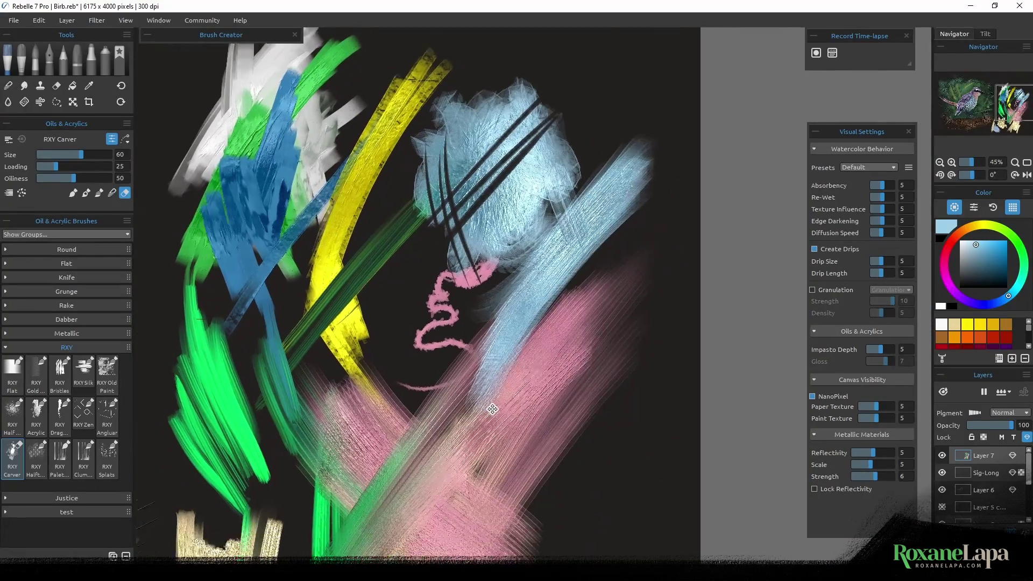
left_click_drag(488, 418, 613, 494)
Blend light blue RXY Halftone strokes over the carved patch and pink strokes, and inspect the halftone texture up close
left_click(37, 456)
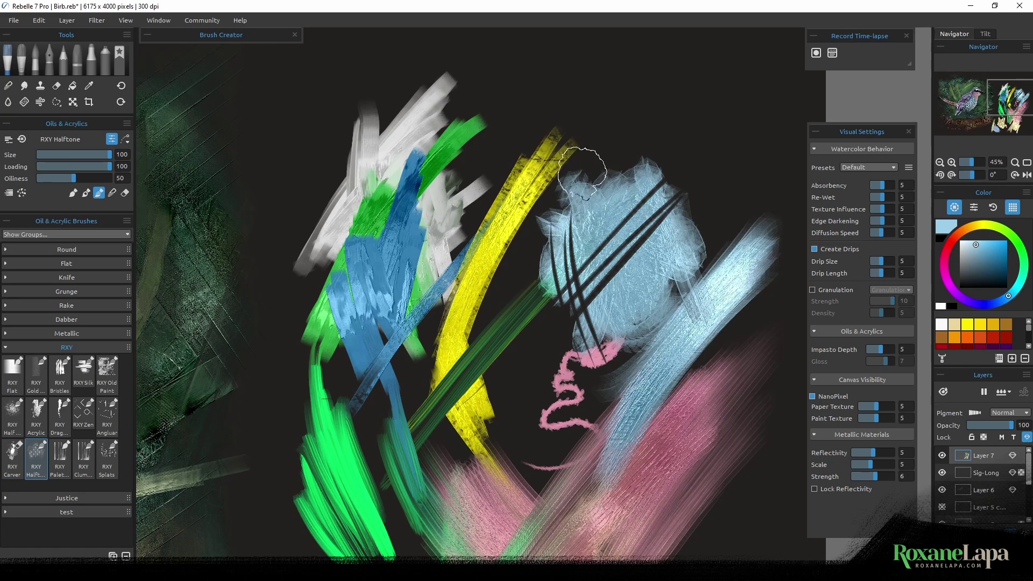
left_click_drag(583, 175, 559, 194)
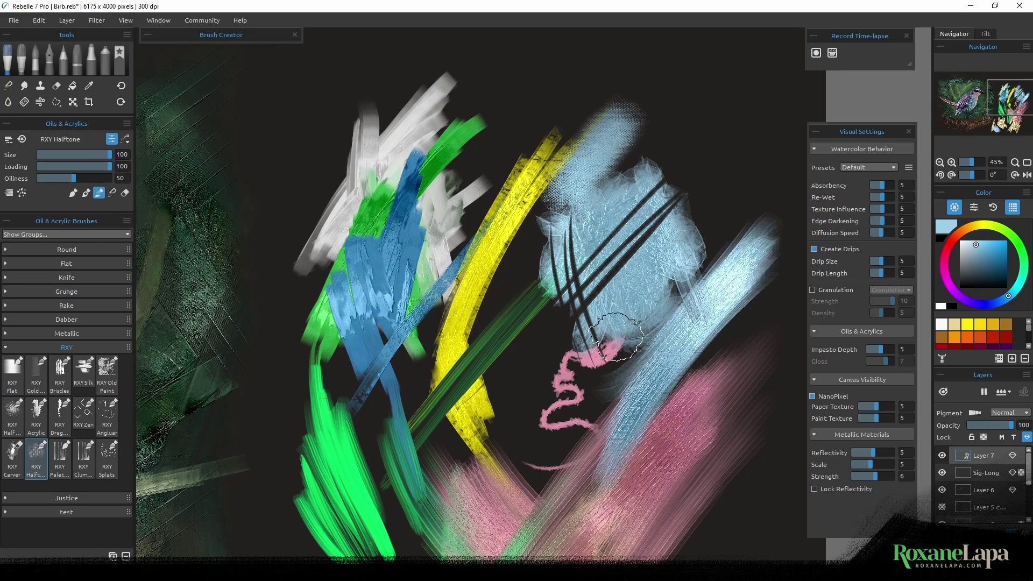
mouse_move(636, 508)
left_mouse_down()
mouse_move(620, 470)
mouse_move(572, 433)
mouse_move(646, 447)
mouse_move(600, 445)
mouse_move(567, 364)
mouse_move(608, 347)
mouse_move(644, 396)
mouse_move(680, 361)
mouse_move(589, 326)
mouse_move(608, 335)
mouse_move(656, 324)
mouse_move(707, 293)
mouse_move(668, 405)
mouse_move(708, 427)
mouse_move(665, 480)
mouse_move(605, 521)
mouse_move(664, 513)
left_mouse_up()
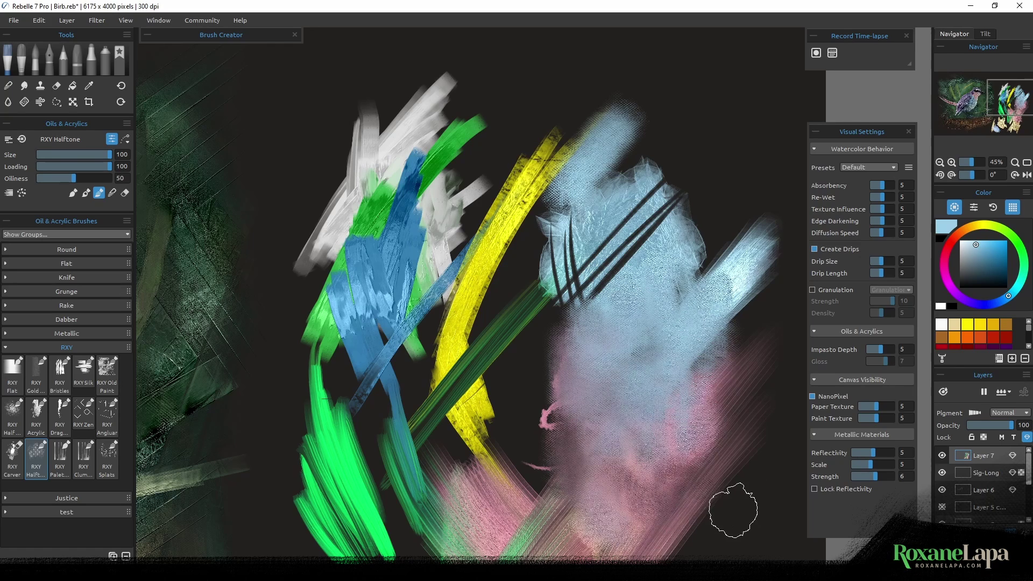
scroll(733, 511, "up", 8)
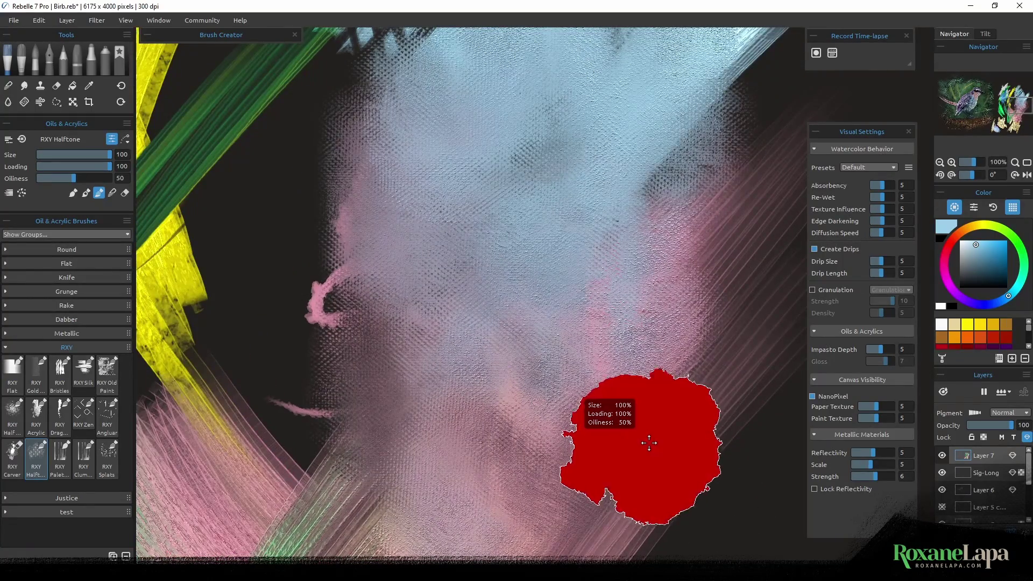
scroll(644, 444, "down", 8)
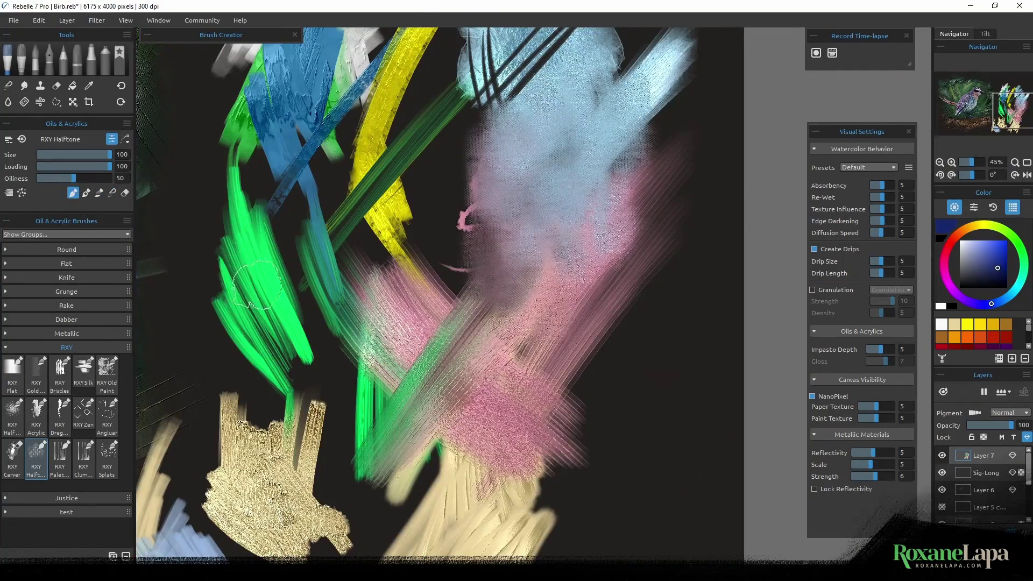
Lay a solid dark blue RXY Halftone patch over the pink strokes, switch back to the mixing brush mode and blend it outwards
mouse_move(576, 376)
left_mouse_down()
mouse_move(662, 289)
mouse_move(577, 364)
mouse_move(538, 362)
mouse_move(495, 415)
left_mouse_up()
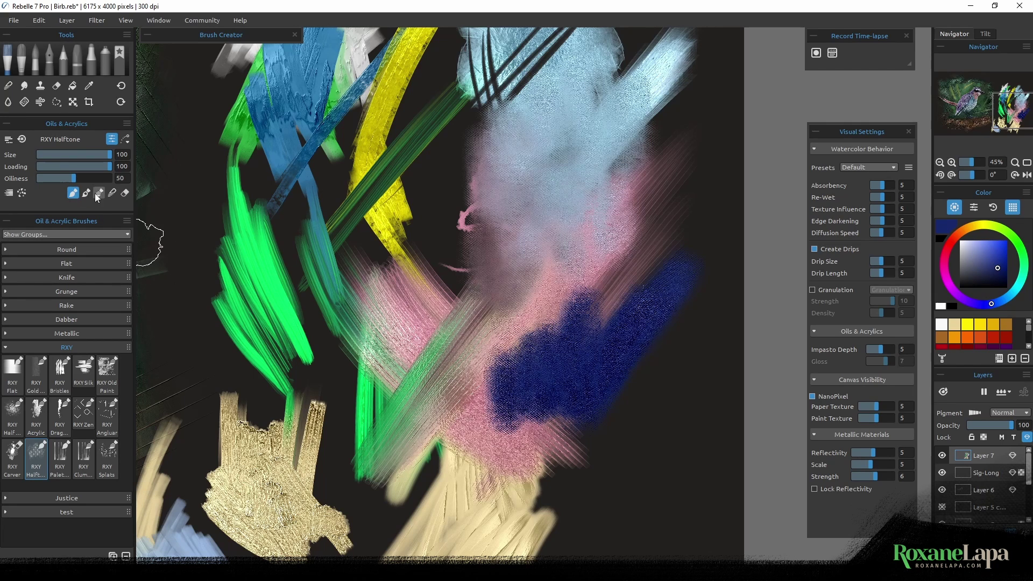
mouse_move(560, 344)
left_mouse_down()
mouse_move(587, 318)
mouse_move(607, 310)
mouse_move(521, 331)
mouse_move(494, 301)
mouse_move(501, 324)
mouse_move(486, 352)
mouse_move(533, 379)
mouse_move(546, 425)
mouse_move(587, 439)
mouse_move(607, 377)
mouse_move(655, 465)
mouse_move(657, 386)
mouse_move(540, 369)
mouse_move(598, 353)
mouse_move(615, 392)
mouse_move(652, 348)
left_mouse_up()
mouse_move(559, 387)
left_mouse_down()
mouse_move(485, 388)
mouse_move(425, 468)
left_mouse_up()
mouse_move(618, 342)
left_mouse_down()
mouse_move(580, 294)
mouse_move(576, 400)
mouse_move(636, 517)
left_mouse_up()
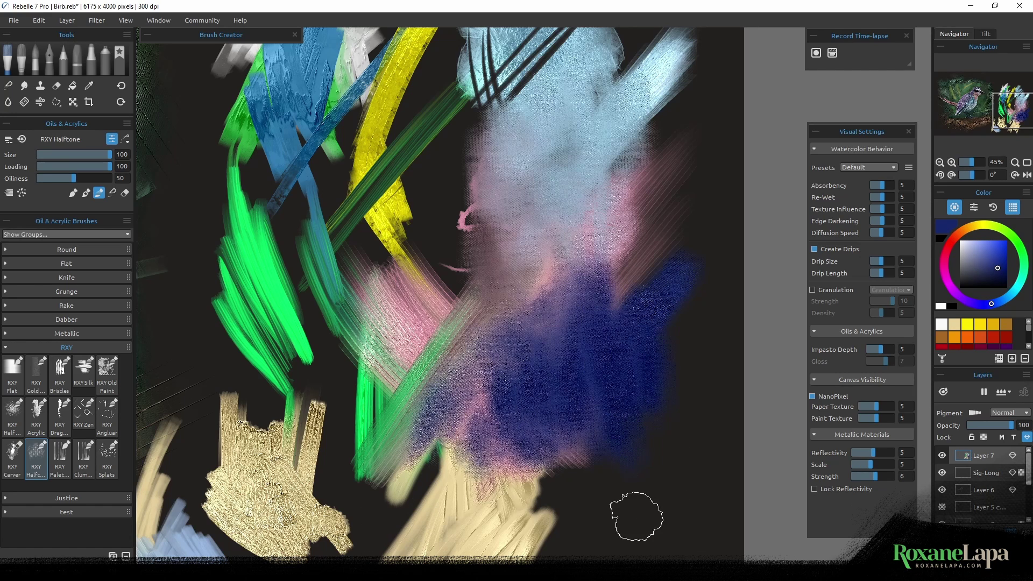
Paint thick, crossing dark purple strokes with RXY Palette Knife over the dark blue patch and the cream strokes below it
left_click(59, 457)
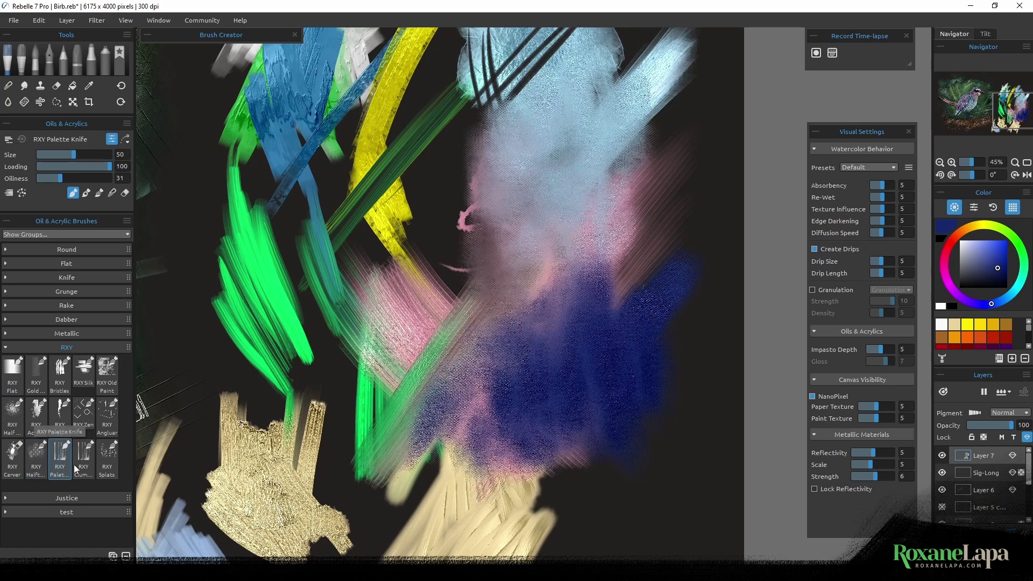
left_click(991, 347)
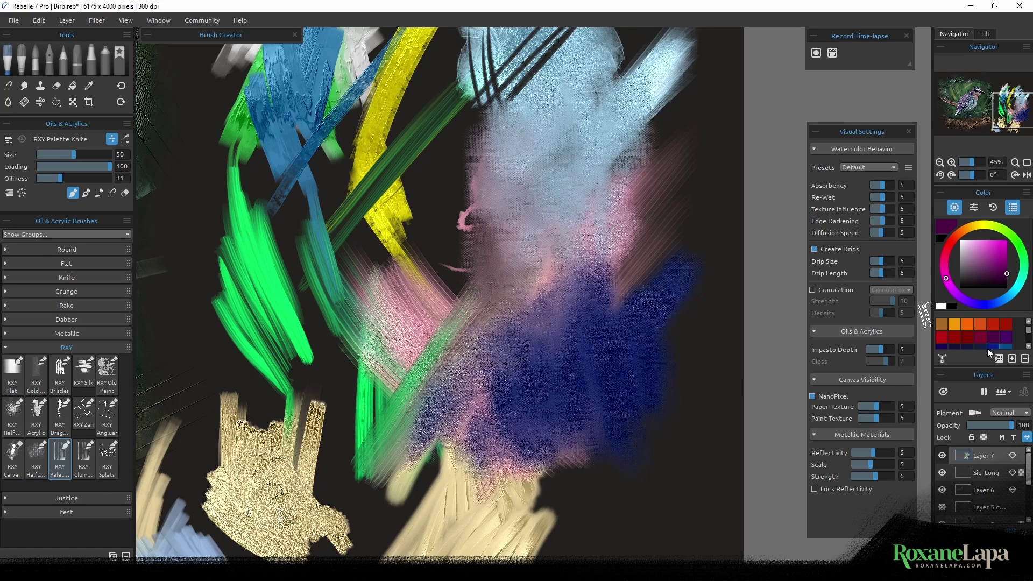
mouse_move(469, 498)
left_mouse_down()
mouse_move(673, 328)
mouse_move(592, 388)
mouse_move(490, 490)
mouse_move(651, 302)
mouse_move(473, 470)
mouse_move(540, 507)
mouse_move(536, 476)
mouse_move(516, 490)
mouse_move(482, 473)
mouse_move(605, 368)
mouse_move(516, 468)
mouse_move(591, 414)
mouse_move(525, 484)
mouse_move(523, 454)
mouse_move(538, 443)
mouse_move(549, 461)
mouse_move(534, 486)
mouse_move(573, 557)
left_mouse_up()
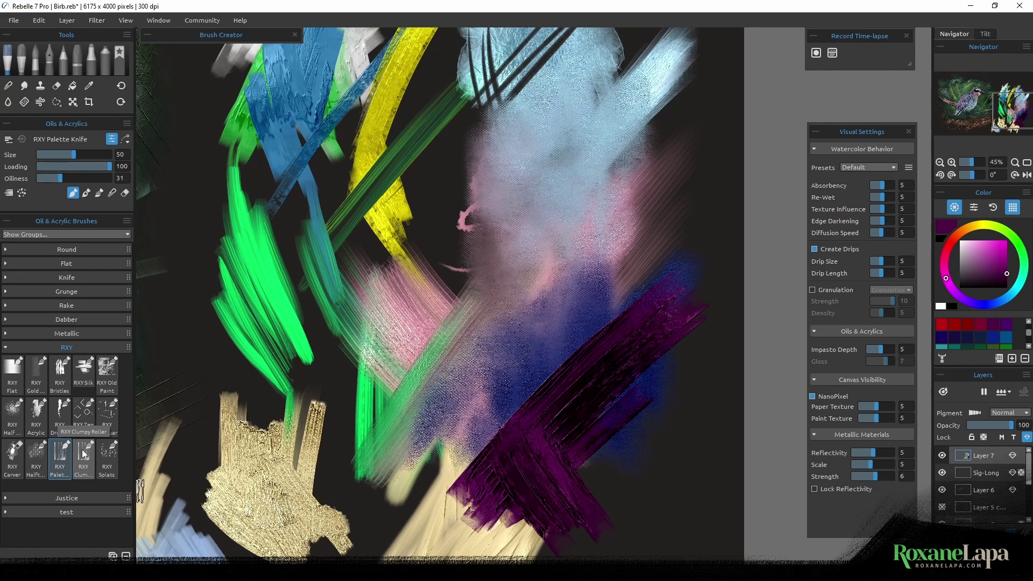
Roll a dark olive RXY Clumpy Roller stroke downwards through the blended light blue, pink and dark blue paint
left_click(84, 457)
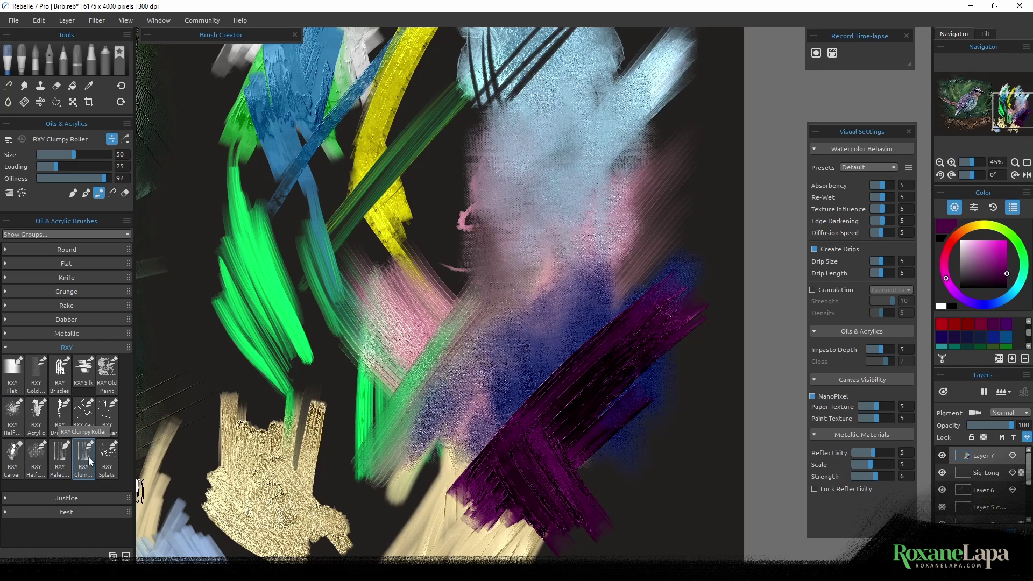
left_click(982, 225)
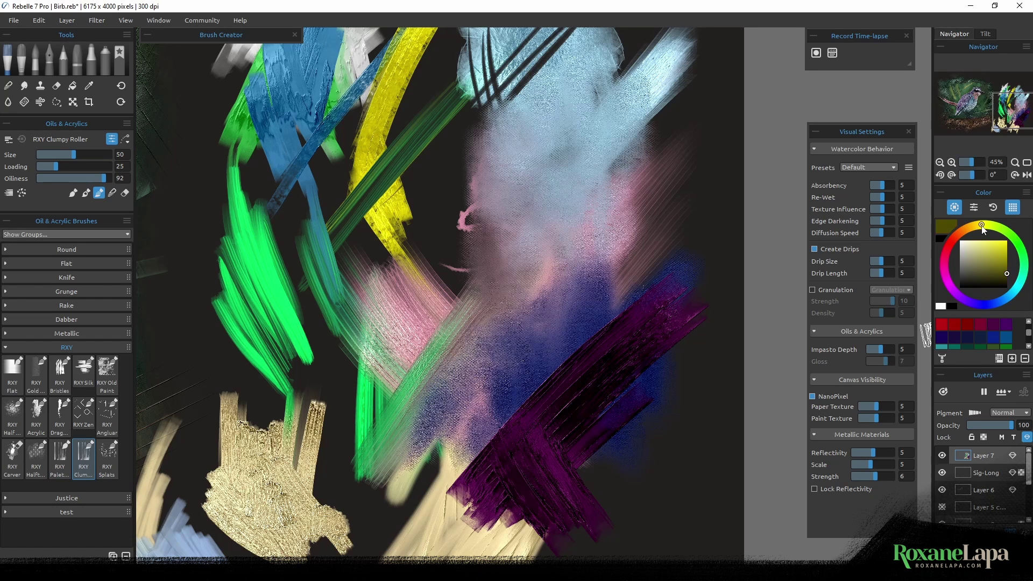
mouse_move(506, 367)
left_mouse_down()
mouse_move(505, 144)
mouse_move(492, 428)
left_mouse_up()
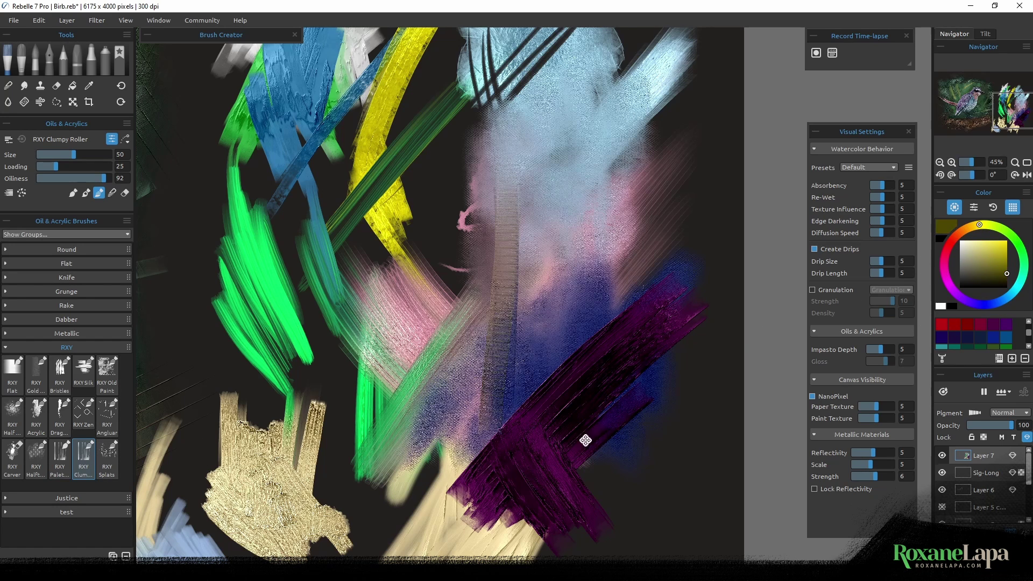
Roll a dark olive RXY Clumpy Roller patch on the empty canvas beside the purple strokes and cover it with wider bright yellow strokes
left_click_drag(564, 449, 471, 243)
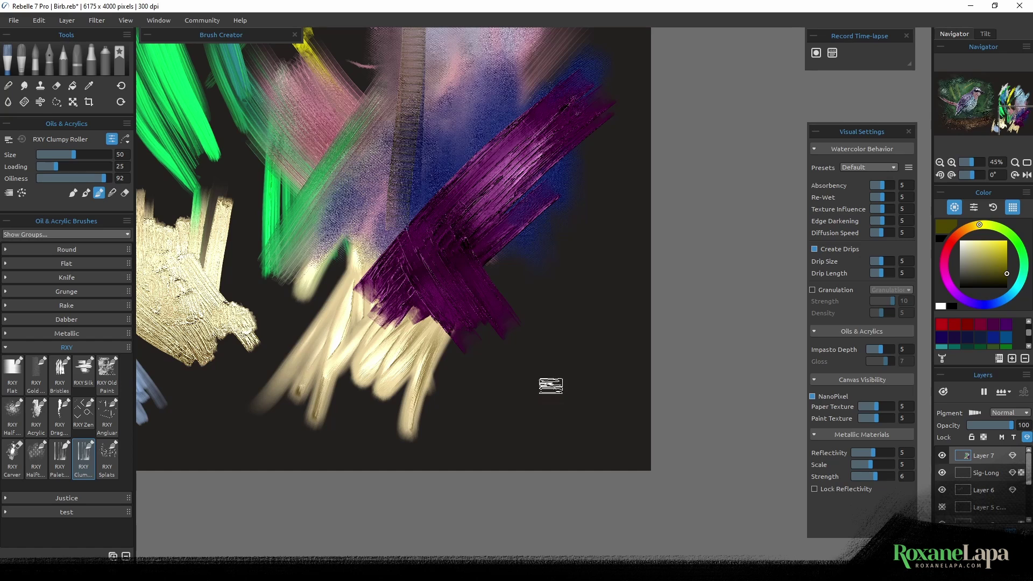
mouse_move(549, 264)
left_mouse_down()
mouse_move(553, 441)
mouse_move(561, 261)
mouse_move(563, 439)
mouse_move(568, 264)
mouse_move(575, 437)
mouse_move(582, 245)
mouse_move(580, 439)
left_mouse_up()
mouse_move(556, 321)
left_mouse_down()
mouse_move(558, 305)
mouse_move(577, 436)
left_mouse_up()
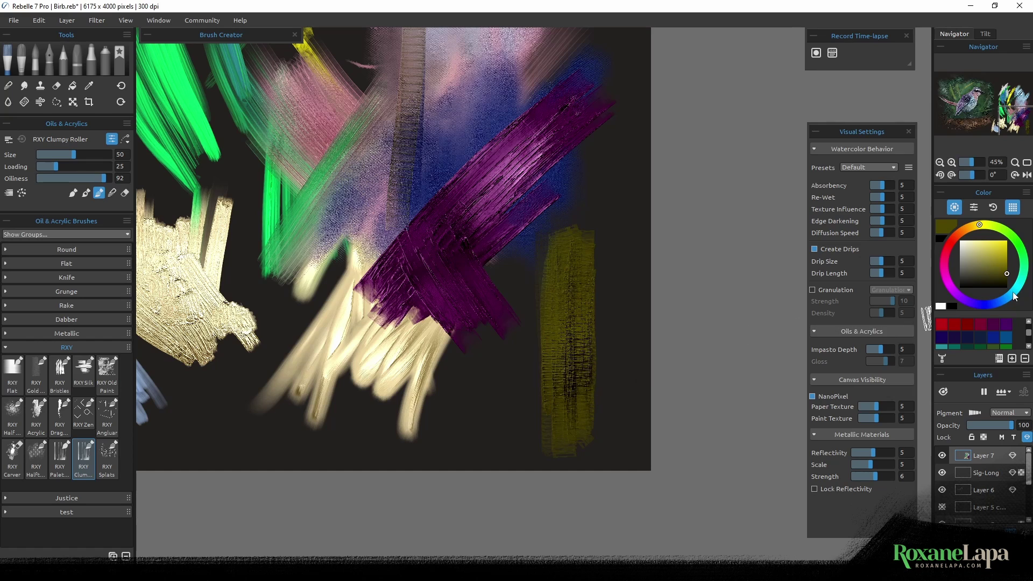
left_click_drag(992, 255, 1007, 240)
mouse_move(576, 358)
left_mouse_down()
mouse_move(570, 320)
mouse_move(580, 411)
mouse_move(562, 383)
mouse_move(558, 399)
mouse_move(556, 325)
mouse_move(581, 267)
mouse_move(588, 387)
mouse_move(576, 427)
mouse_move(526, 300)
mouse_move(518, 396)
mouse_move(585, 283)
mouse_move(601, 473)
mouse_move(611, 414)
mouse_move(600, 452)
mouse_move(581, 366)
mouse_move(566, 350)
mouse_move(562, 204)
left_mouse_up()
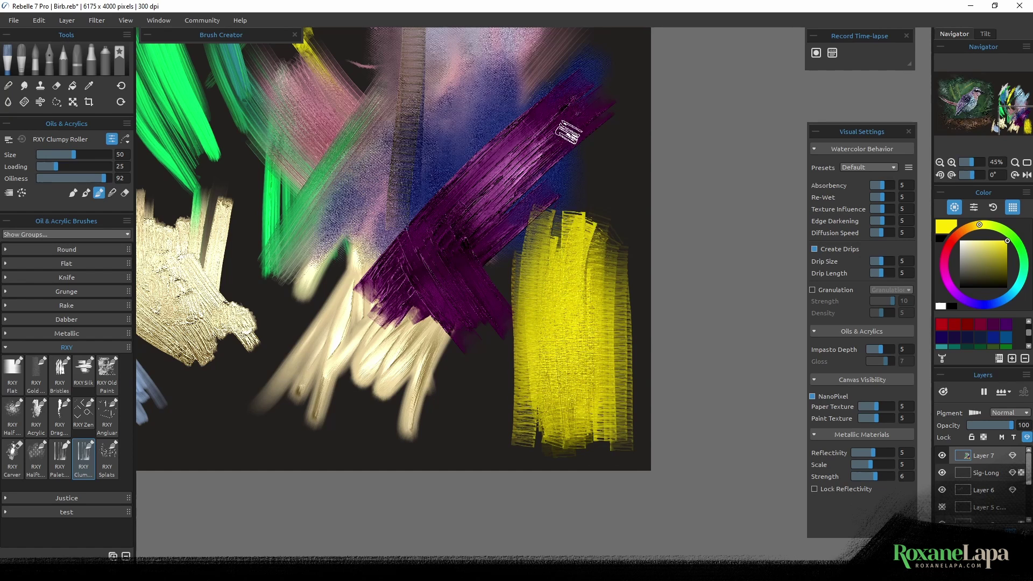
Spatter yellow and dark crimson RXY Splats between the yellow roller patch and the cream strokes
left_click(108, 460)
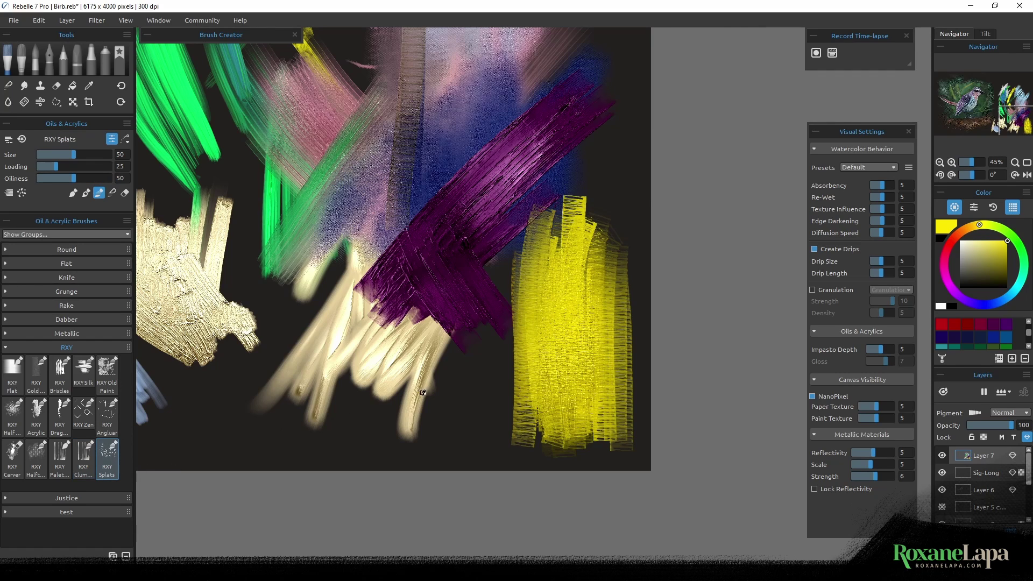
mouse_move(500, 418)
left_mouse_down()
mouse_move(476, 377)
mouse_move(468, 388)
mouse_move(492, 433)
mouse_move(436, 365)
mouse_move(500, 388)
mouse_move(526, 366)
left_mouse_up()
left_click(980, 324)
left_click_drag(464, 426, 392, 340)
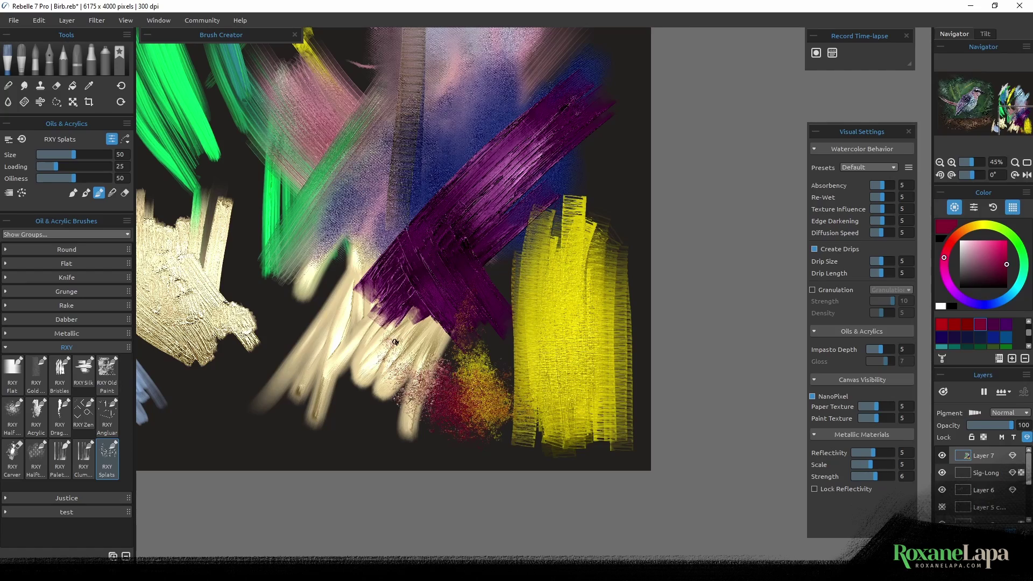